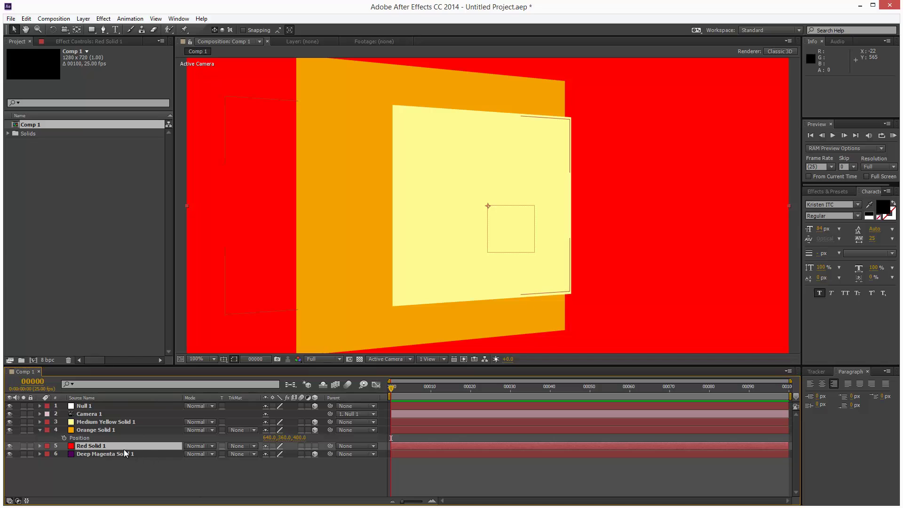
- Swap layers 5 and 6 so Red Solid 1 sits below Deep Magenta Solid 1
drag(125, 452, 120, 469)
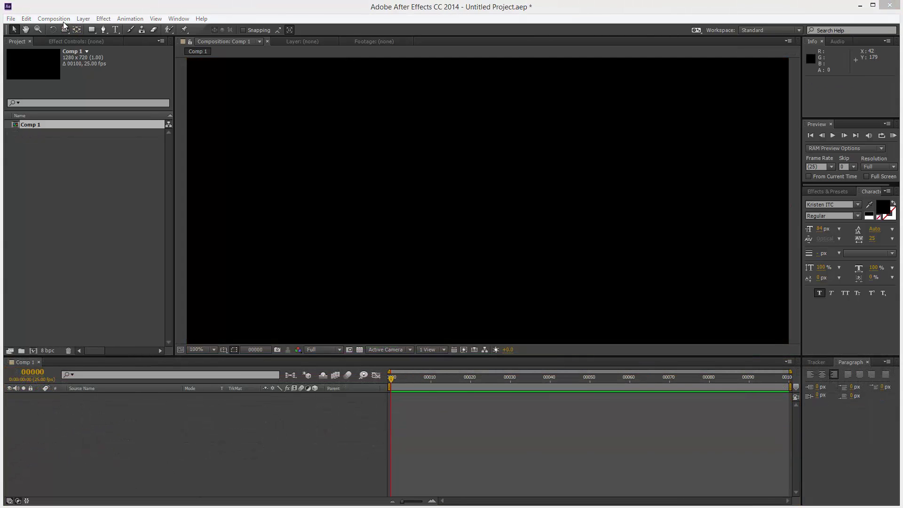
- Create a comp-size deep magenta solid via Layer > New > Solid
click(84, 19)
mouse_move(95, 28)
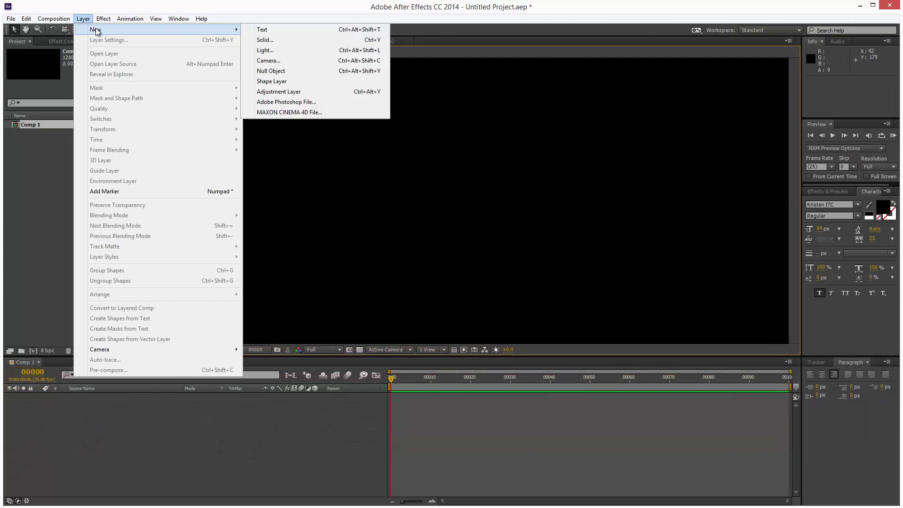
click(295, 41)
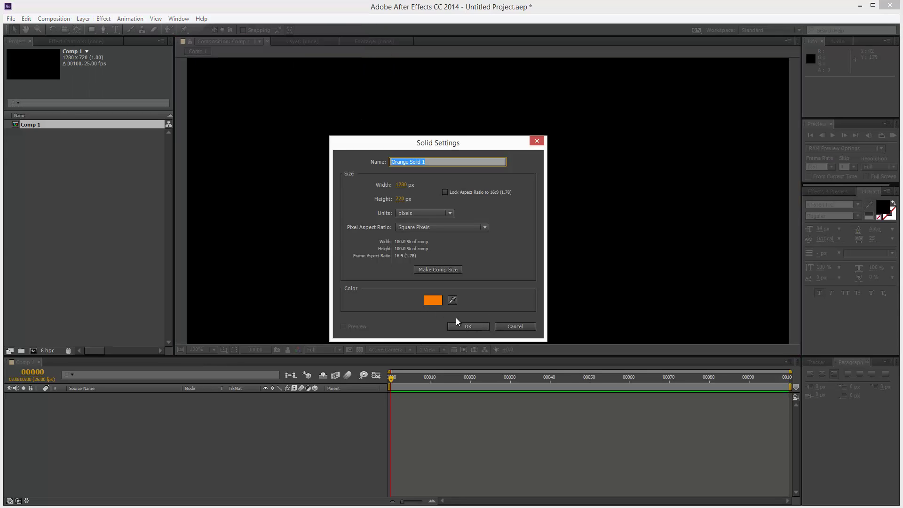
click(432, 300)
click(477, 239)
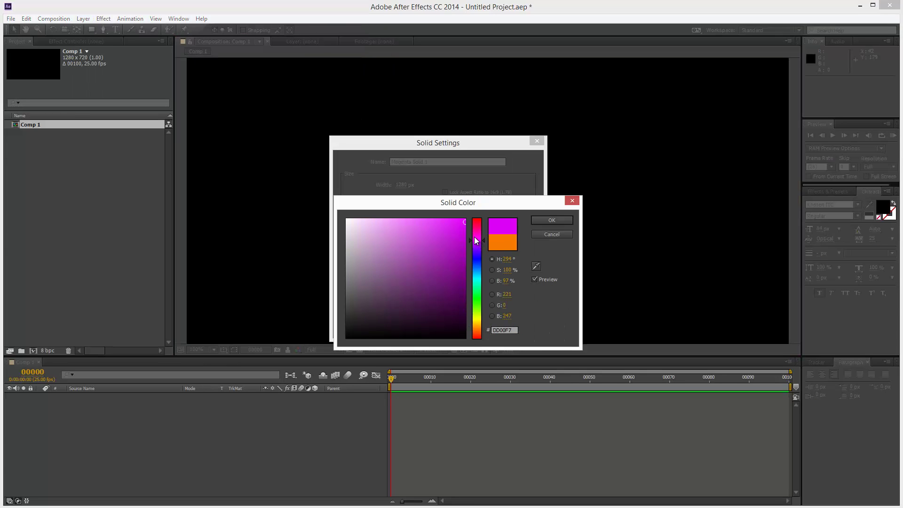
click(466, 279)
click(552, 220)
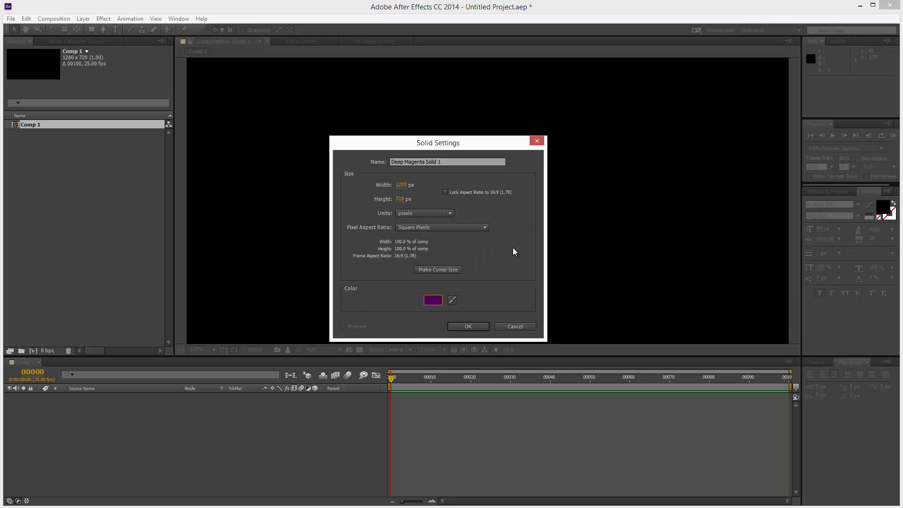
click(468, 326)
- Create an orange solid sized 800×800
click(84, 18)
mouse_move(226, 29)
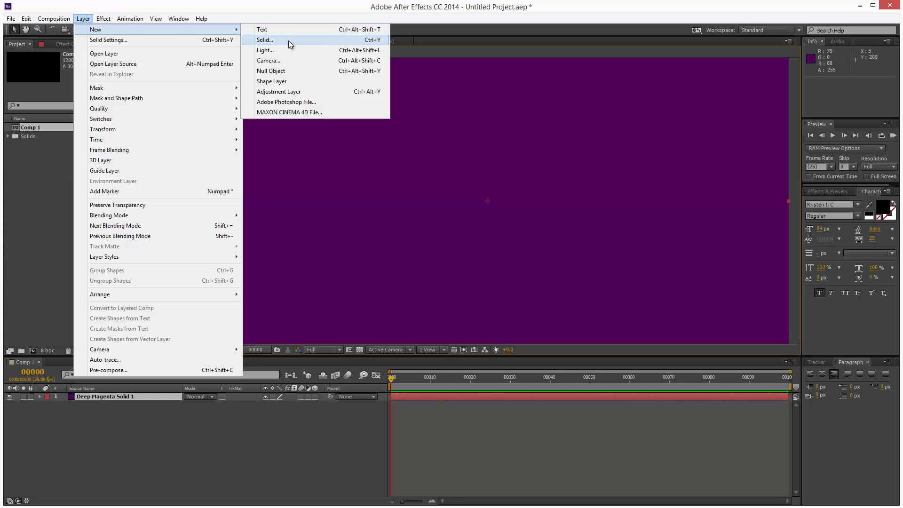
click(289, 40)
click(432, 301)
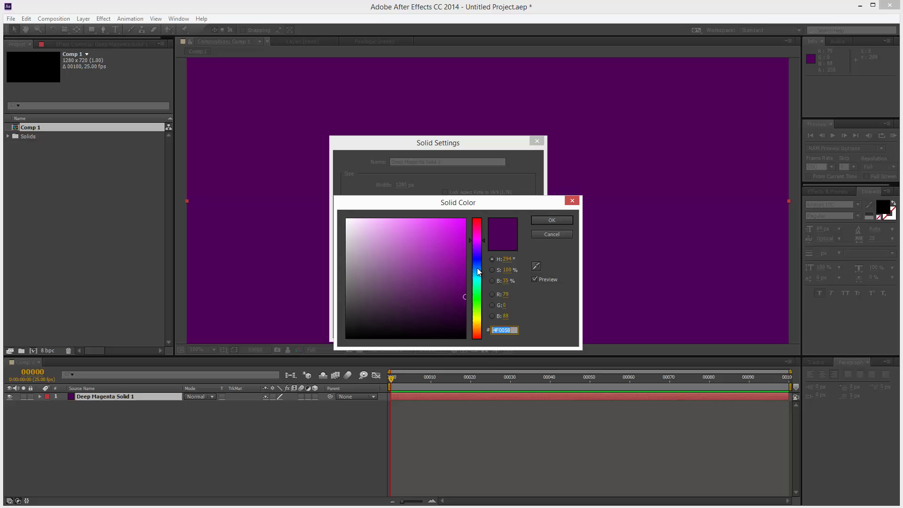
click(477, 325)
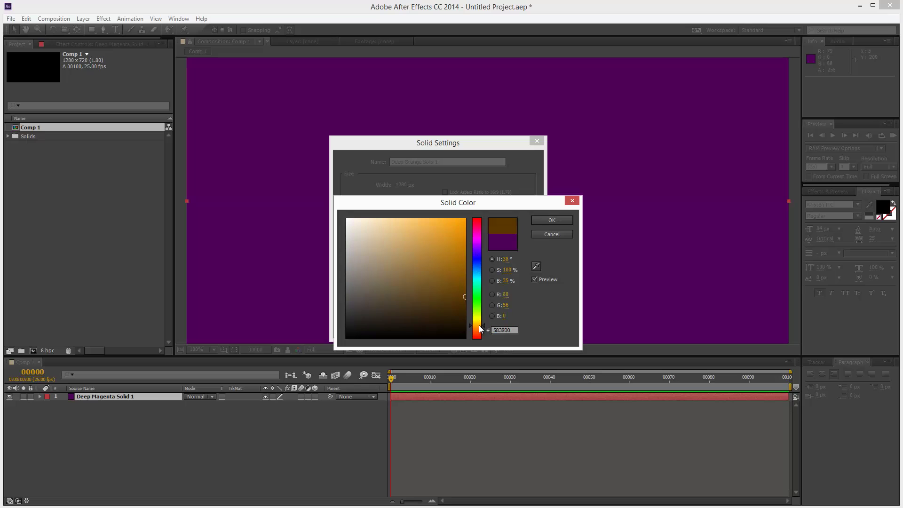
click(549, 221)
click(400, 185)
text(800)
key(Tab)
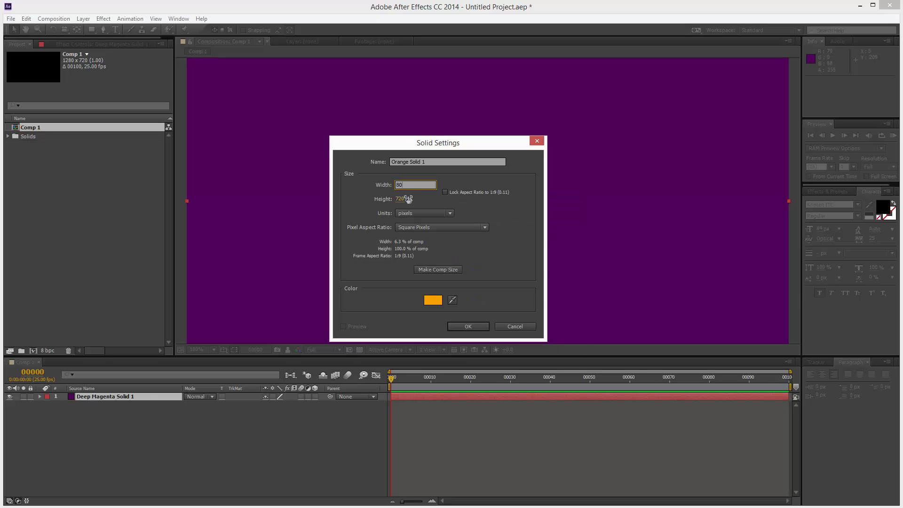
text(800)
click(468, 325)
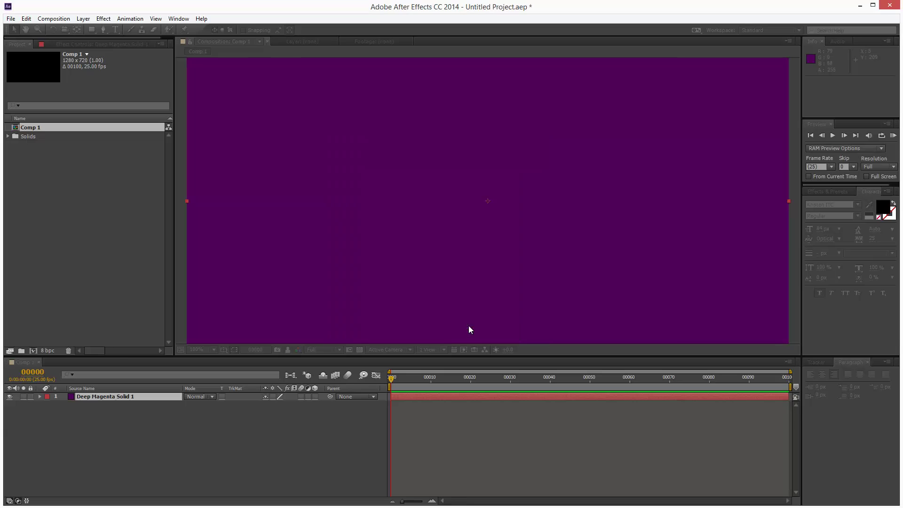
- Create a pale yellow solid sized 400×400
click(83, 18)
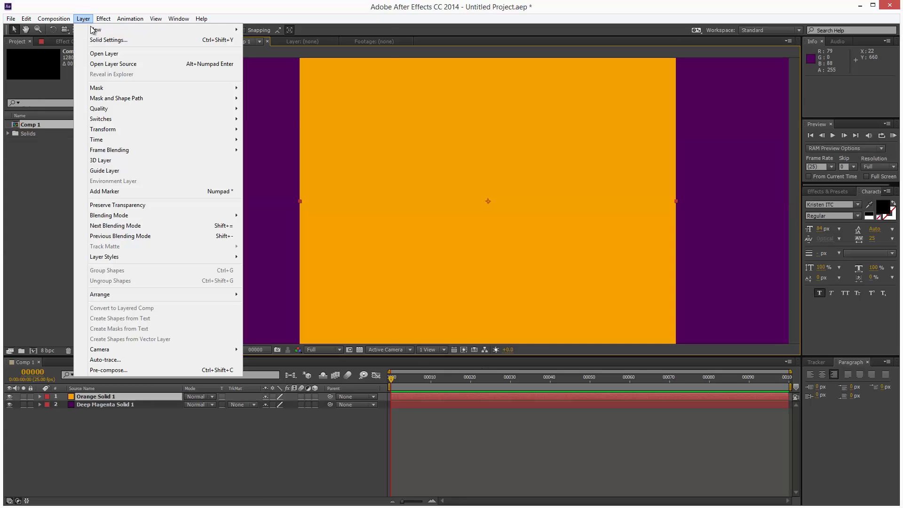
mouse_move(225, 28)
click(312, 35)
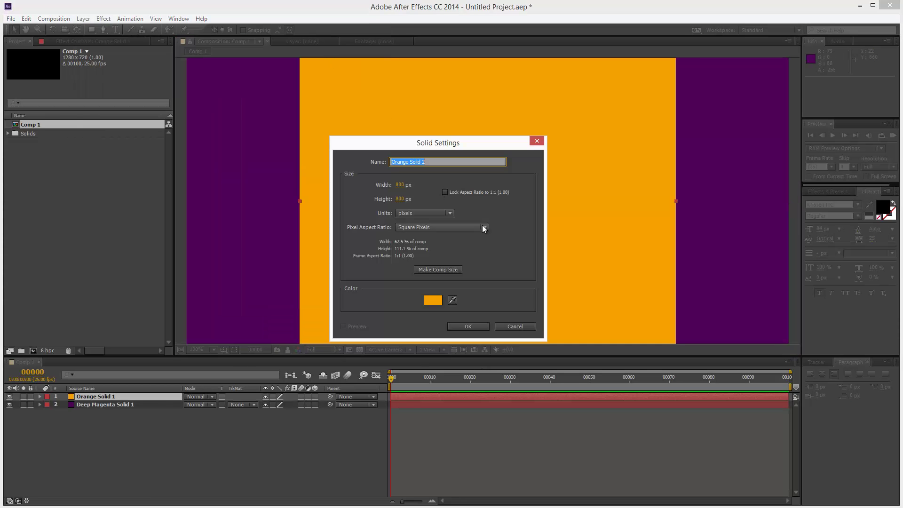
click(432, 300)
click(484, 318)
drag(425, 256, 398, 206)
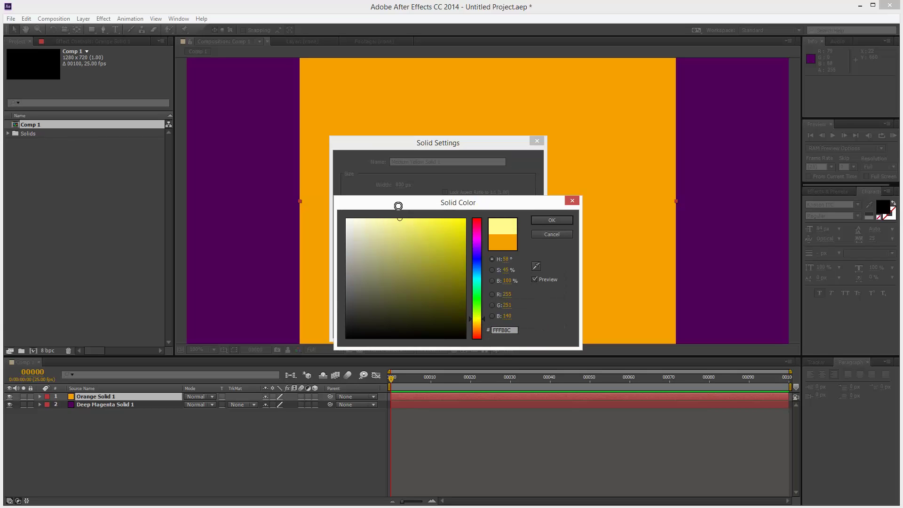
click(545, 219)
click(400, 185)
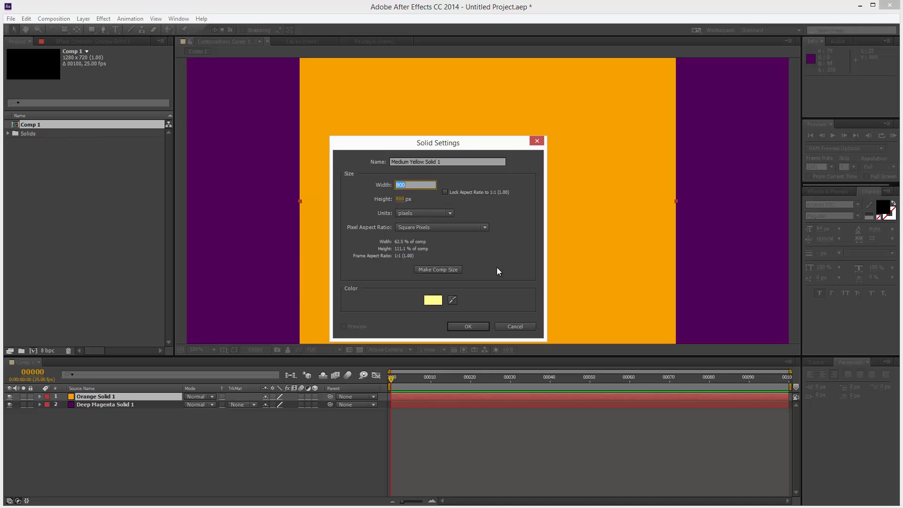
text(400)
key(Tab)
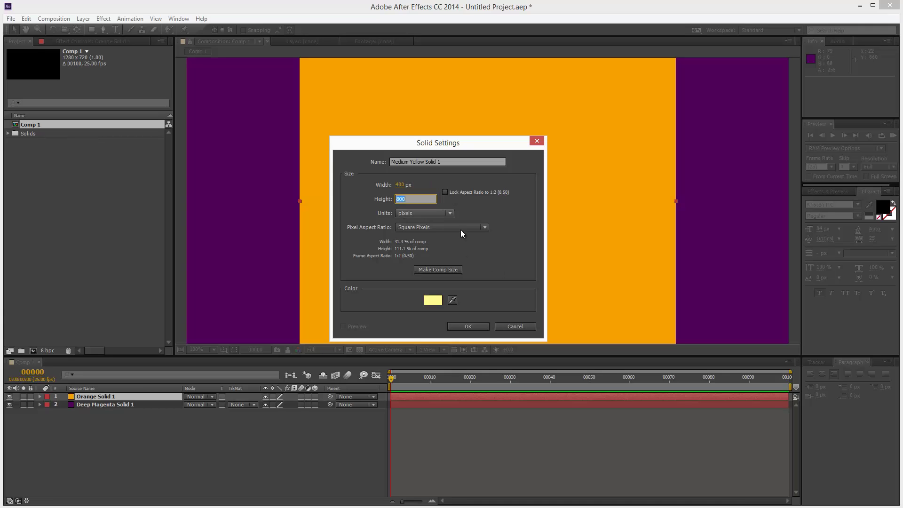
text(400)
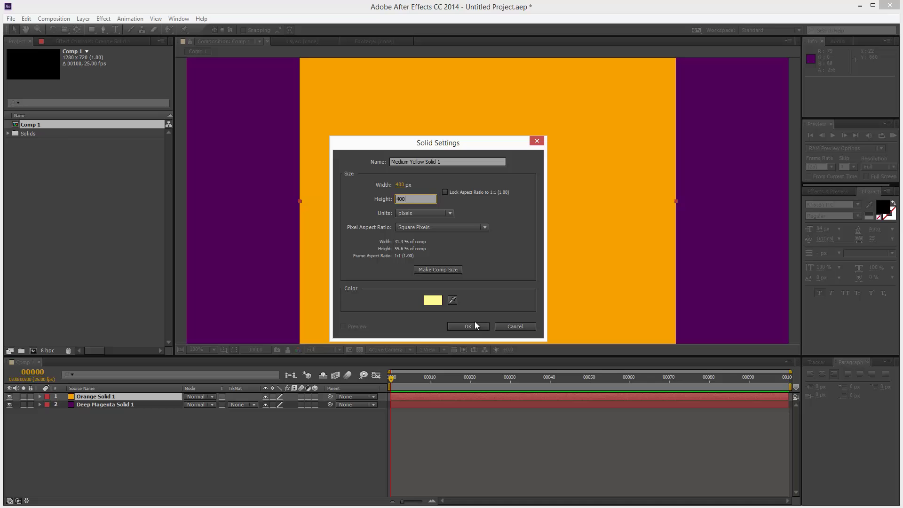
click(472, 326)
- Enlarge the composition viewer and move Orange Solid 1 above the yellow solid
click(290, 438)
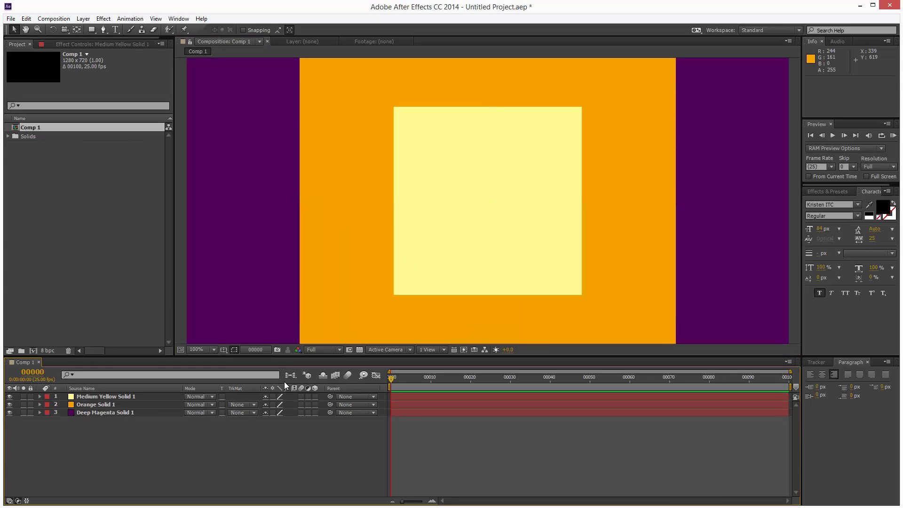
drag(292, 356, 292, 409)
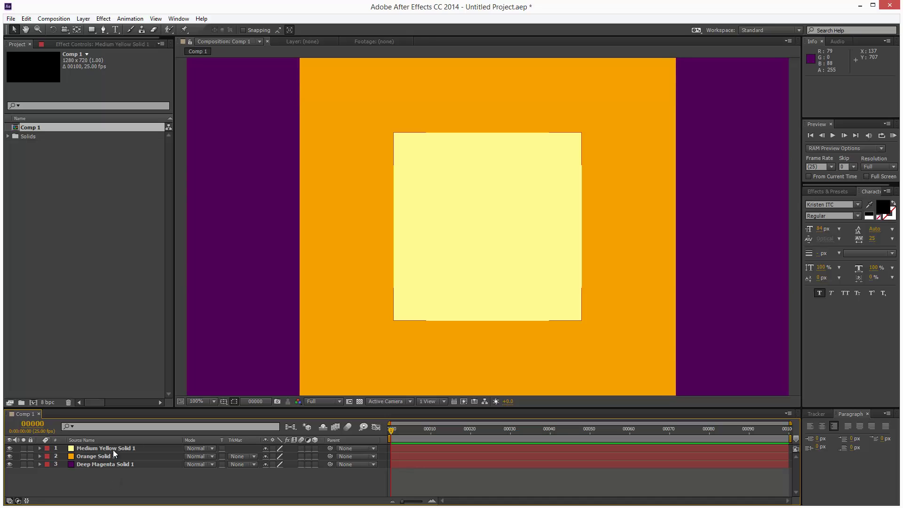
drag(110, 458, 113, 447)
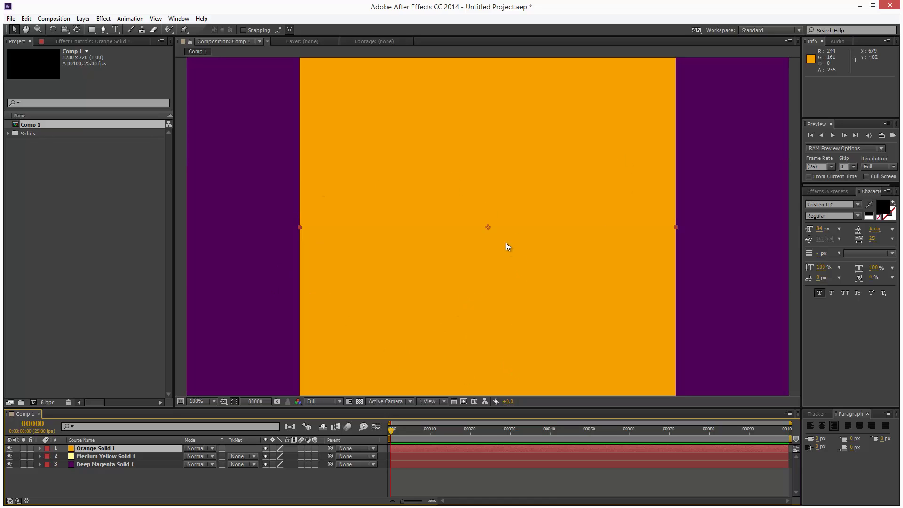
- Reorder the solids so Orange is first, Medium Yellow second, Deep Magenta last
click(104, 465)
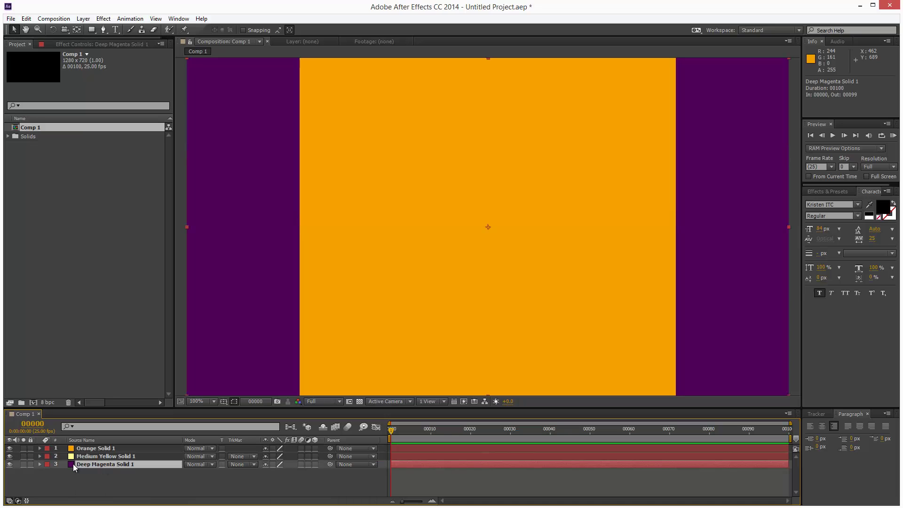
drag(100, 465, 71, 447)
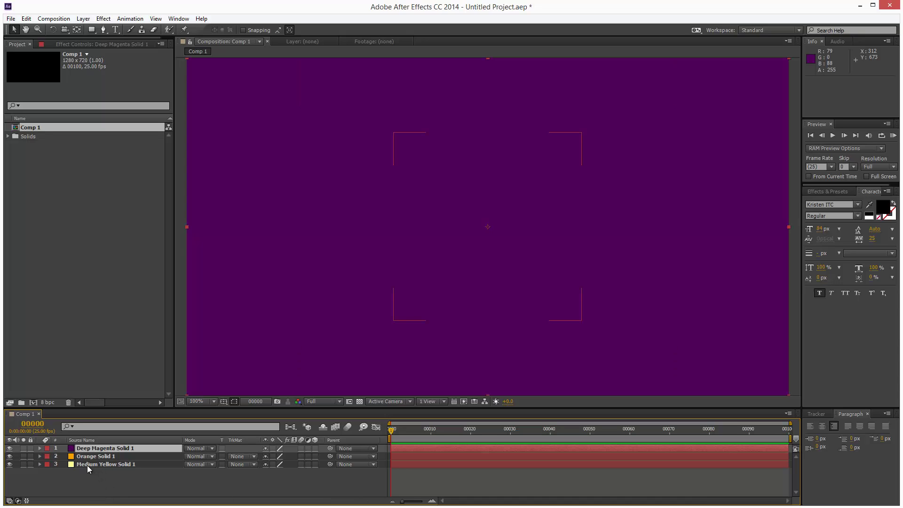
click(107, 464)
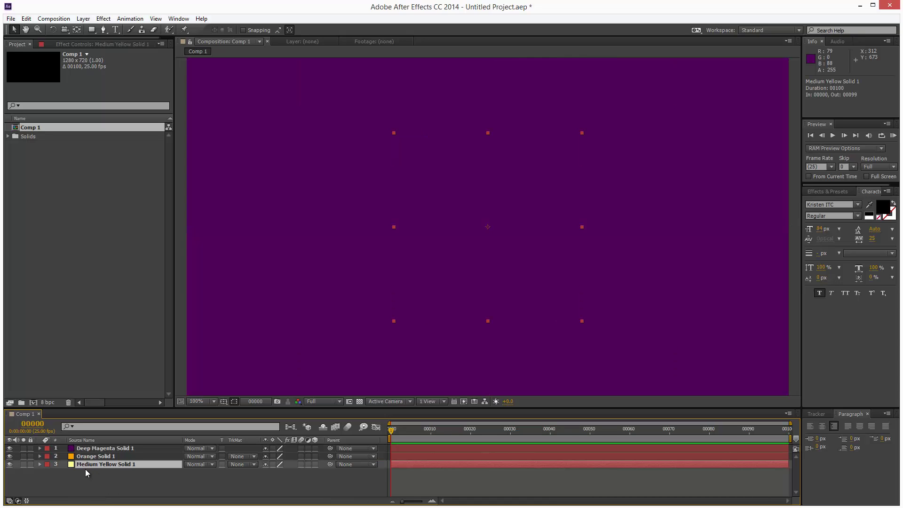
drag(96, 464, 104, 444)
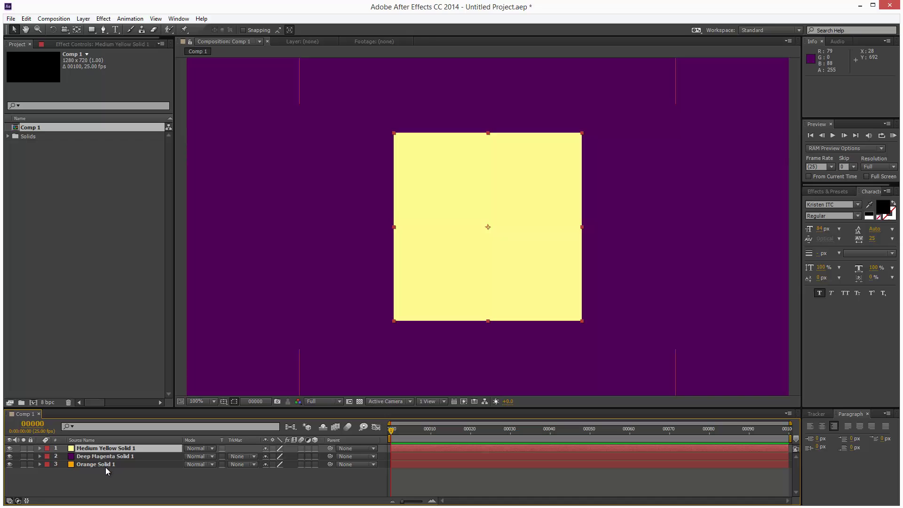
drag(83, 465, 89, 444)
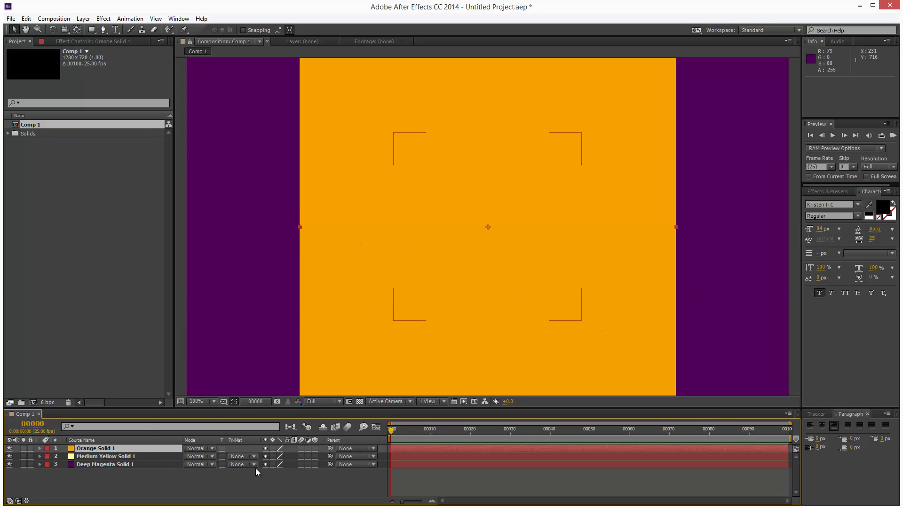
- Make all three solids 3D layers and move Orange below the yellow solid
drag(315, 448, 314, 456)
click(315, 464)
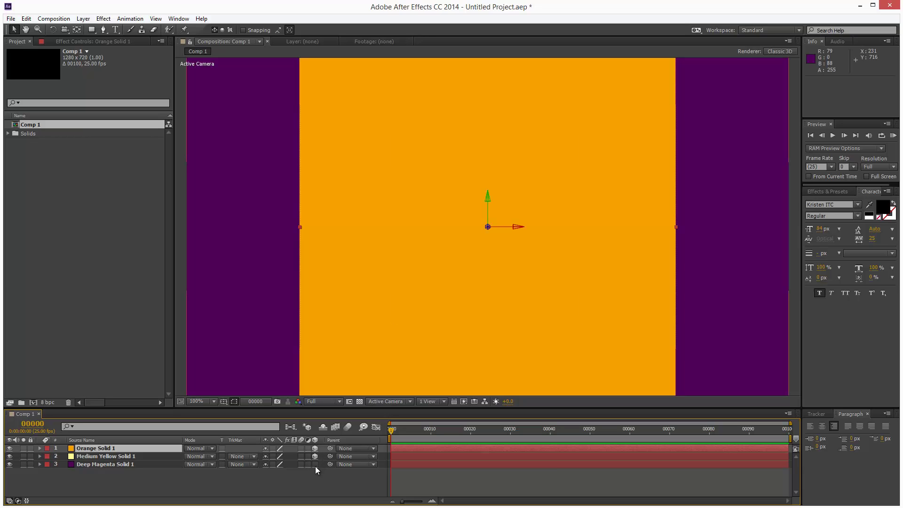
click(103, 463)
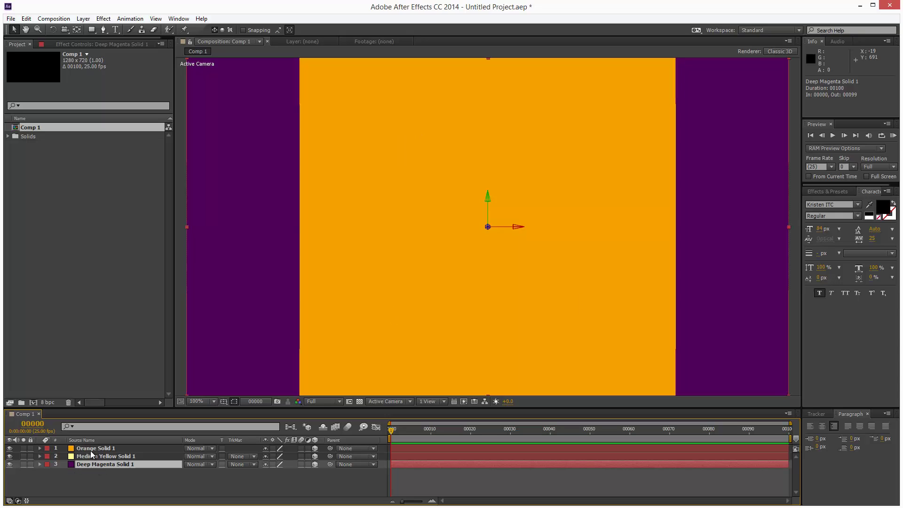
drag(91, 450, 79, 460)
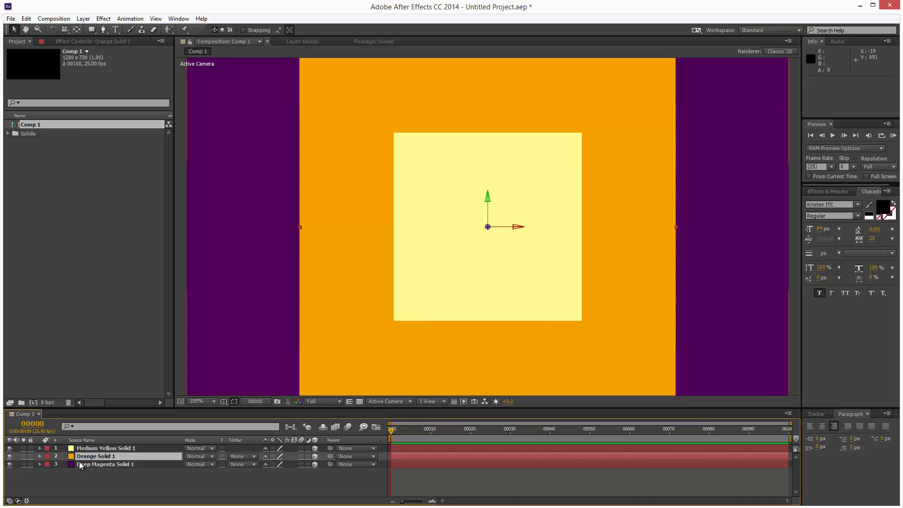
click(104, 475)
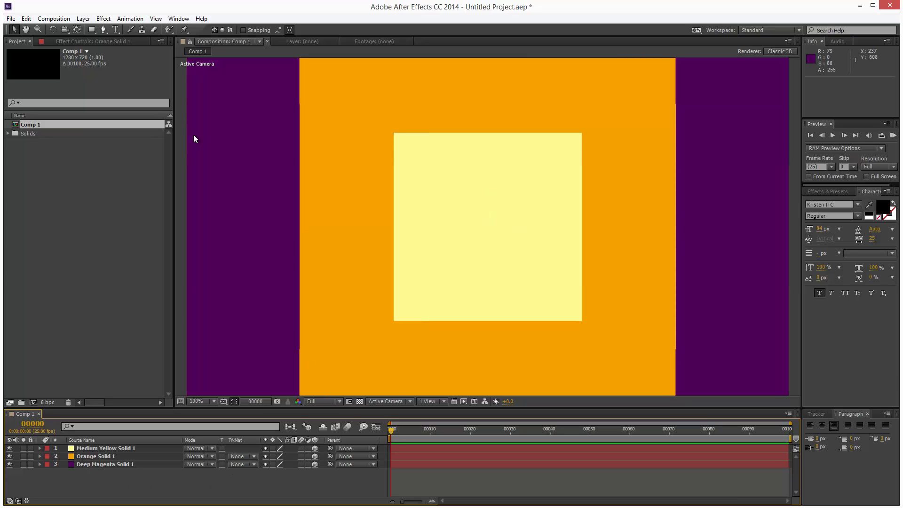
- Add Camera 1 with default settings via Layer > New > Camera
click(83, 18)
mouse_move(126, 32)
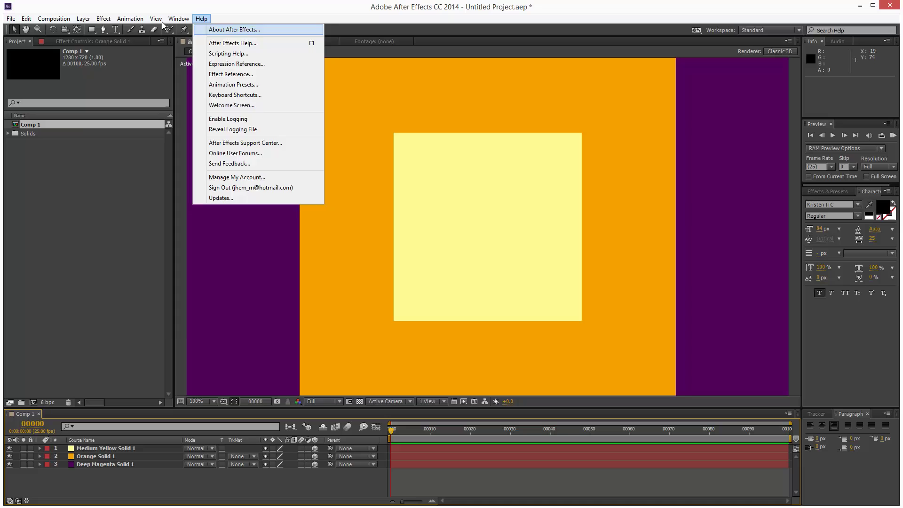
click(274, 62)
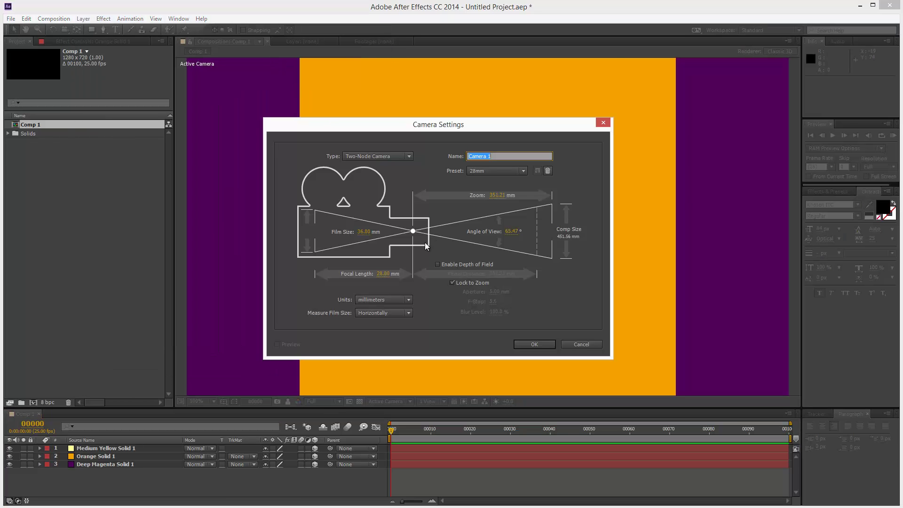
click(534, 345)
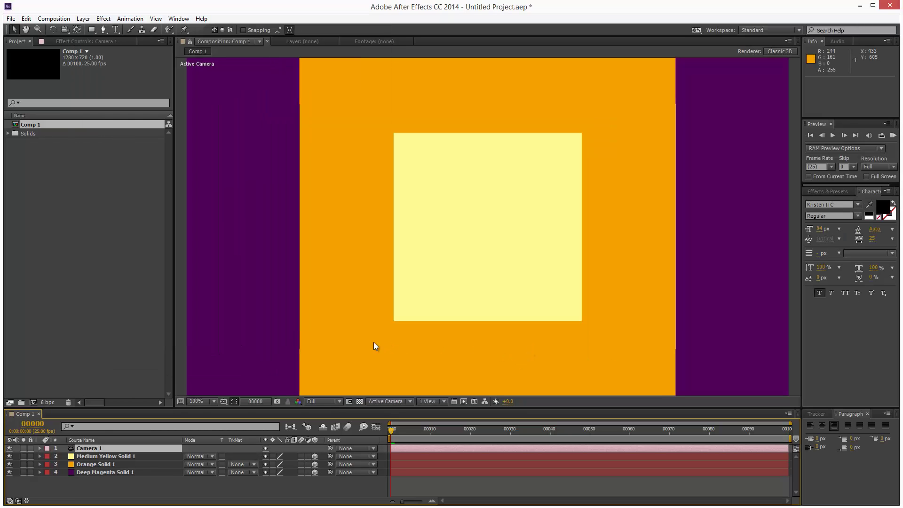
- Add Null 1 and set Camera 1's Parent to Null 1
click(84, 19)
mouse_move(94, 29)
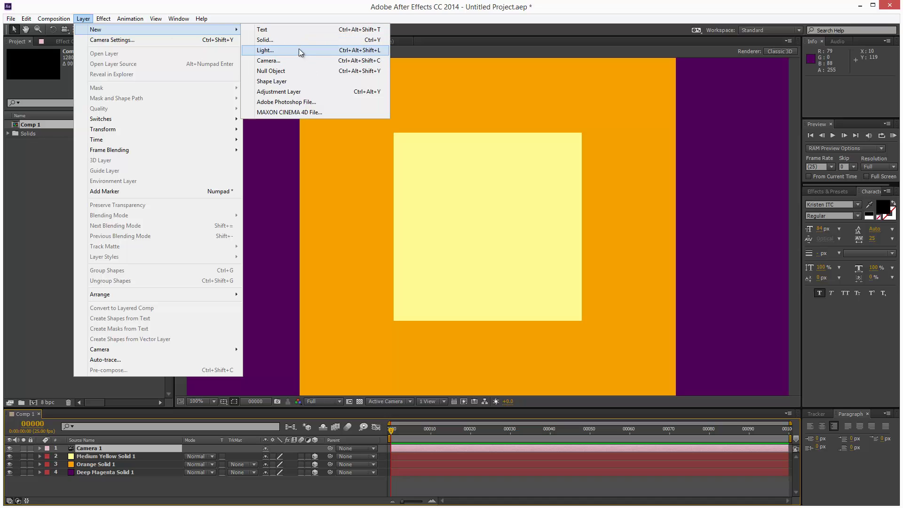
click(298, 73)
click(140, 455)
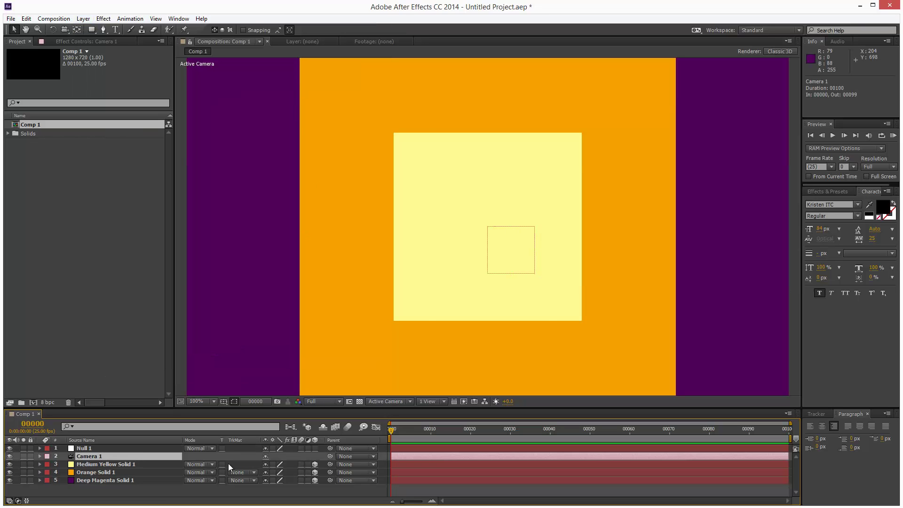
click(348, 456)
click(369, 480)
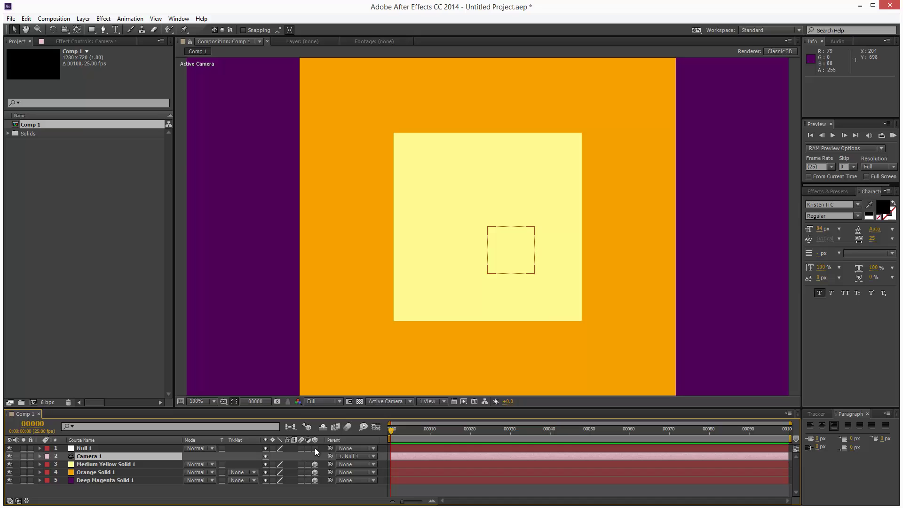
- Switch to Custom View 1 and set Deep Magenta Solid 1's Position Z to 800
click(402, 402)
click(432, 502)
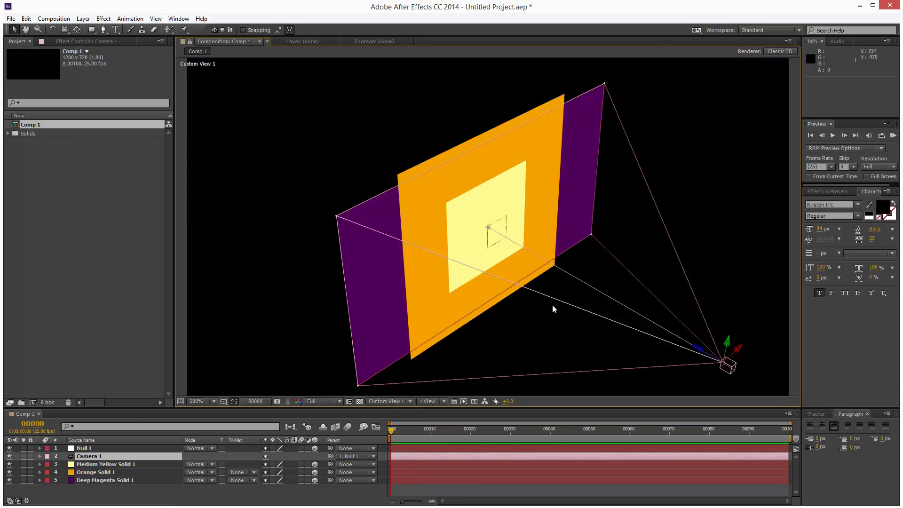
click(114, 480)
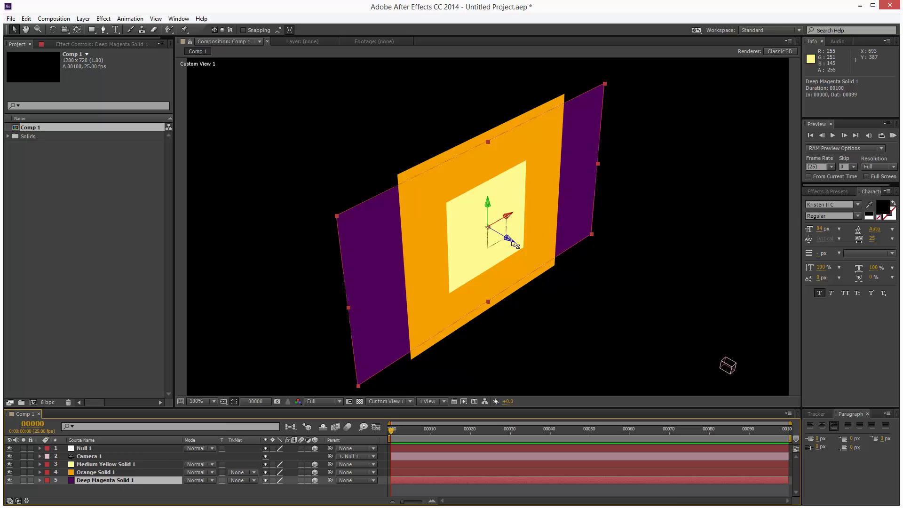
drag(509, 241, 314, 168)
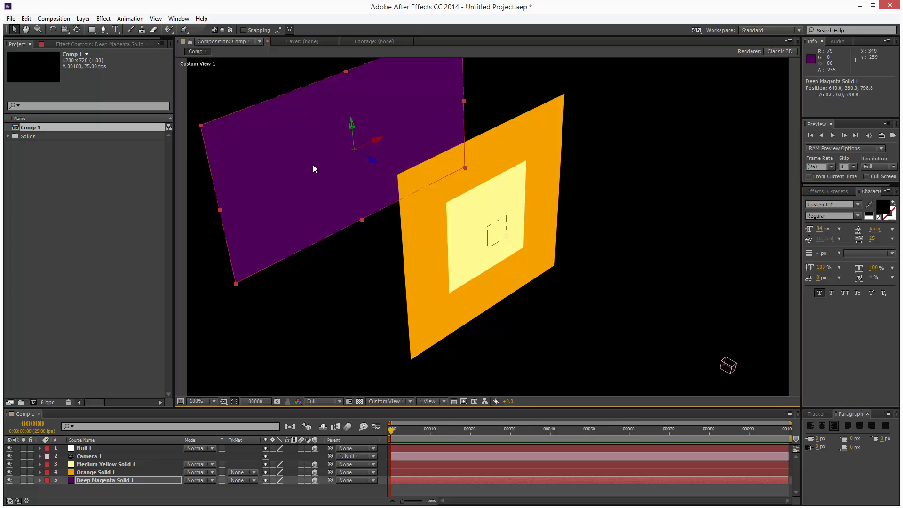
click(137, 479)
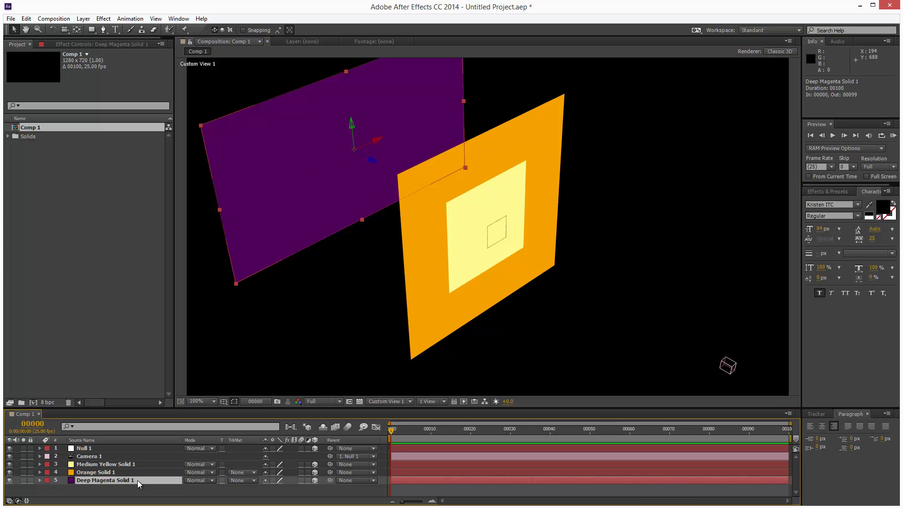
key(p)
click(296, 488)
key(Return)
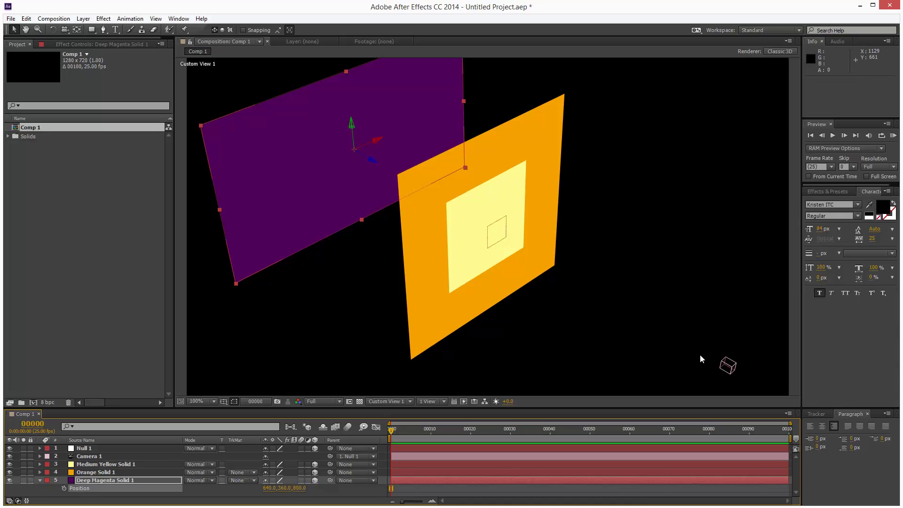
- Set Orange Solid 1's Position Z to 400
click(119, 472)
key(p)
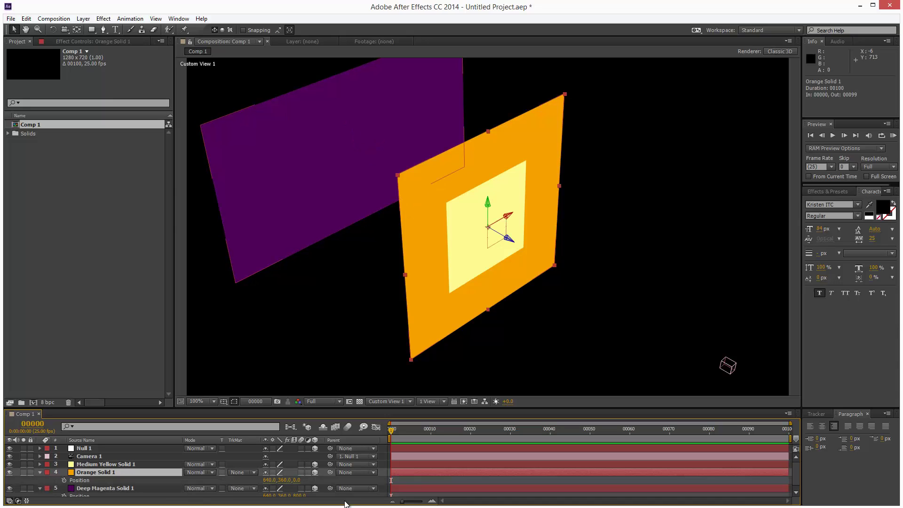
click(296, 480)
text(400)
key(Return)
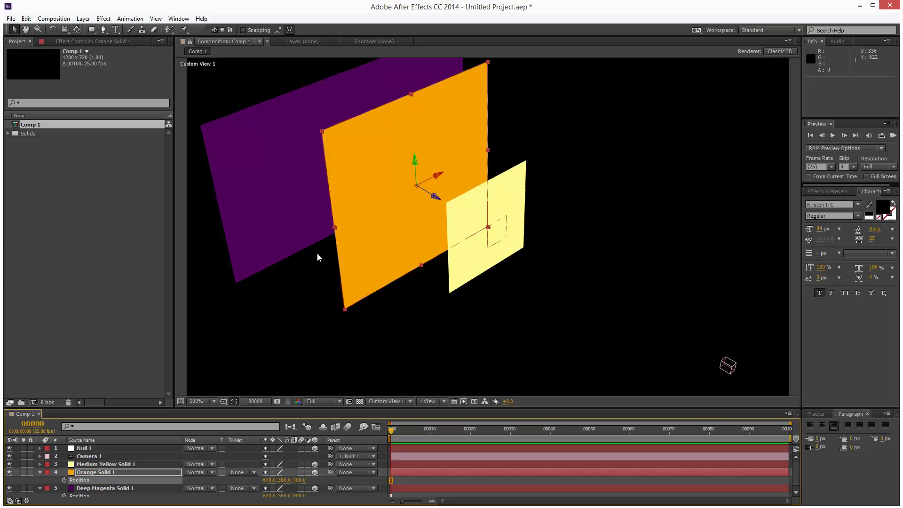
- Check the yellow solid's Position at Z 0 and return the viewer to Active Camera
click(109, 464)
key(p)
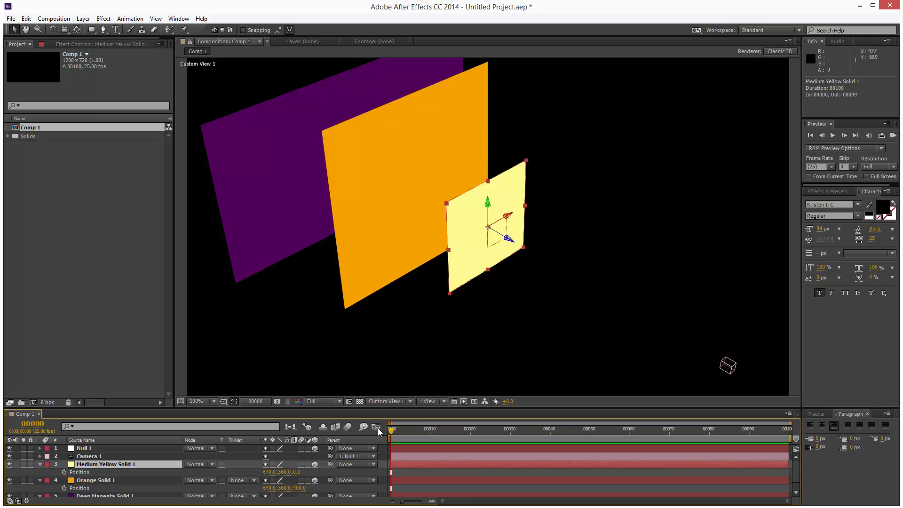
click(389, 401)
click(392, 412)
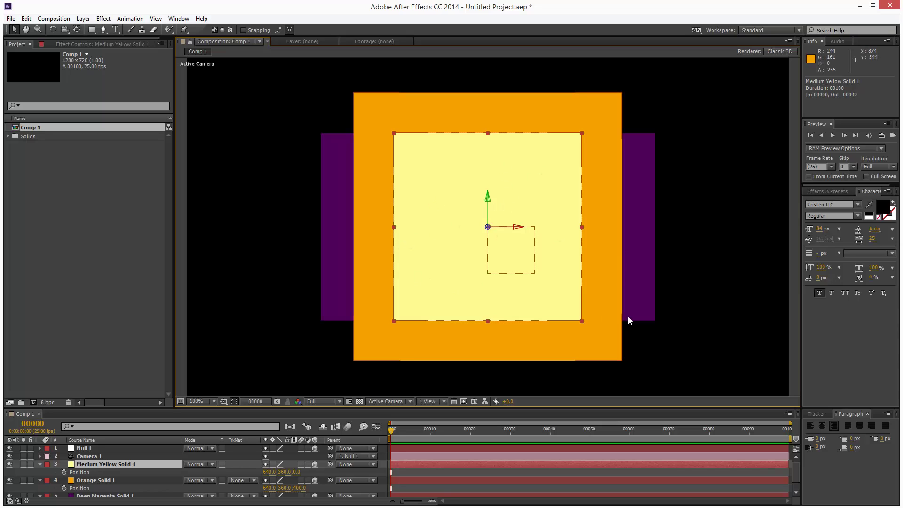
- Collapse the Position rows and drag Deep Magenta, Orange and Medium Yellow up the stack
click(40, 464)
click(41, 472)
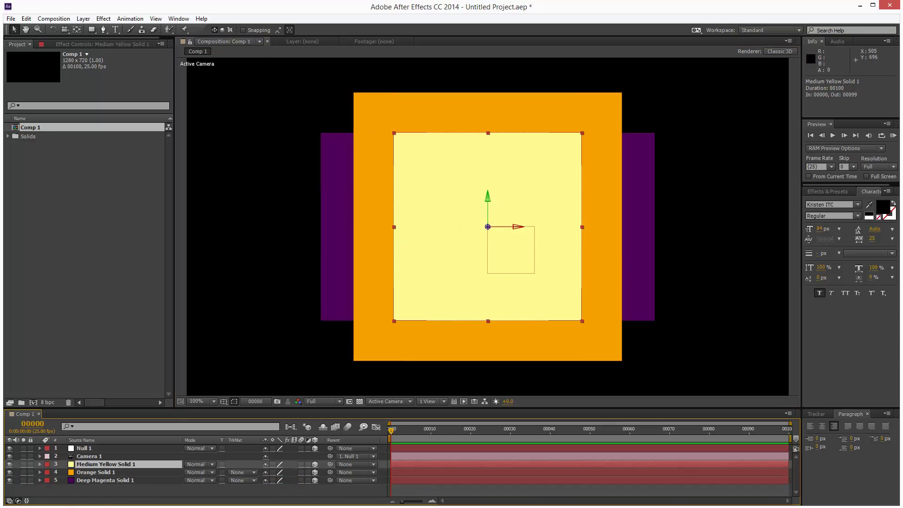
click(80, 480)
drag(95, 480, 92, 466)
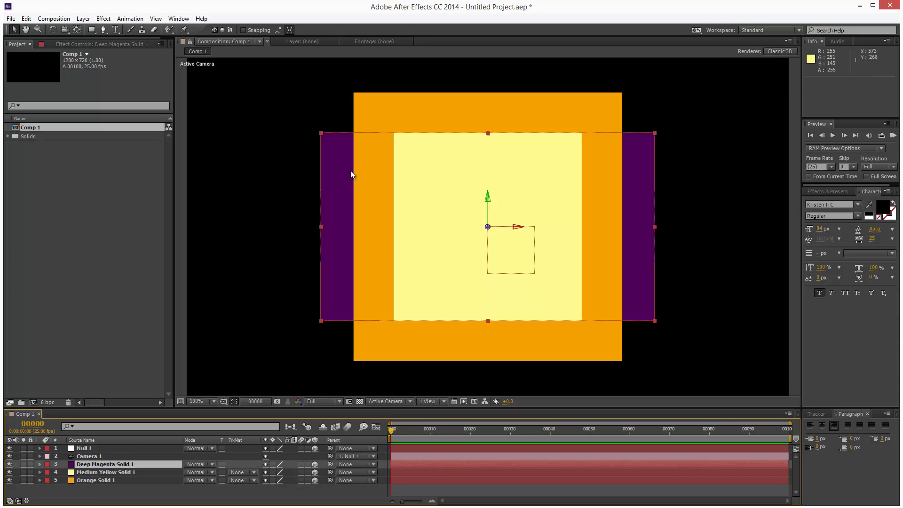
click(99, 480)
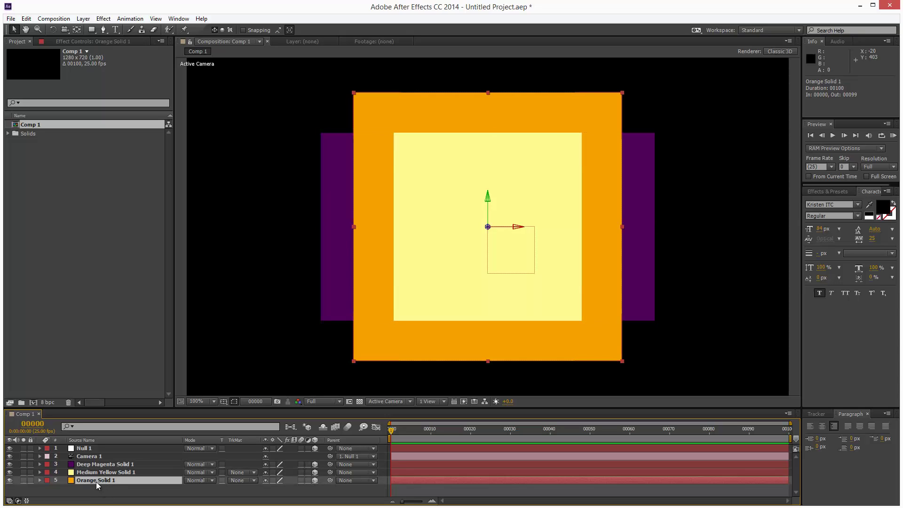
drag(99, 482, 98, 461)
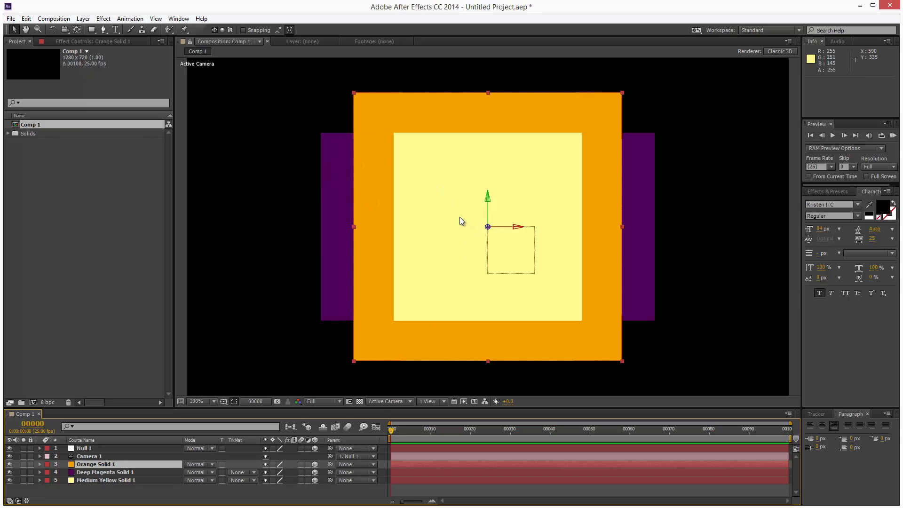
mouse_move(113, 480)
mouse_down()
mouse_move(113, 465)
mouse_move(121, 483)
mouse_move(104, 484)
mouse_move(108, 465)
mouse_up()
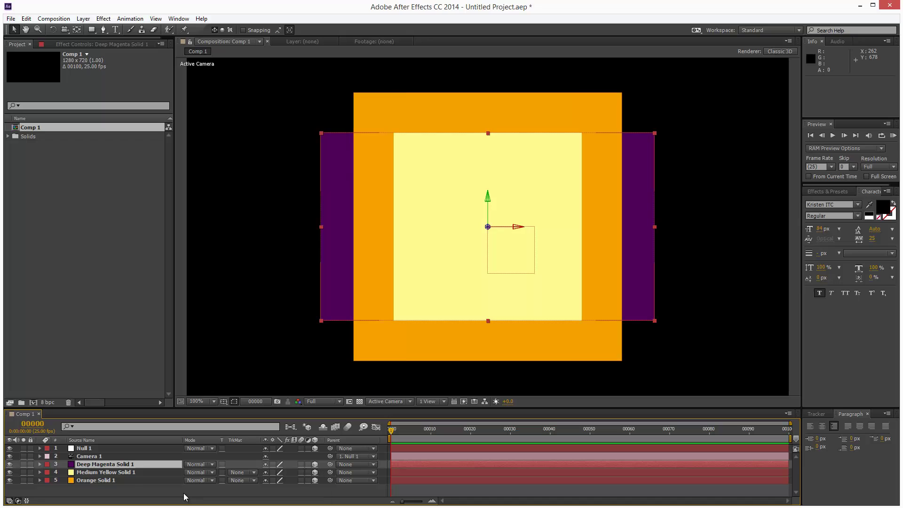
- Show the Position properties of the magenta, yellow and orange solids
key(p)
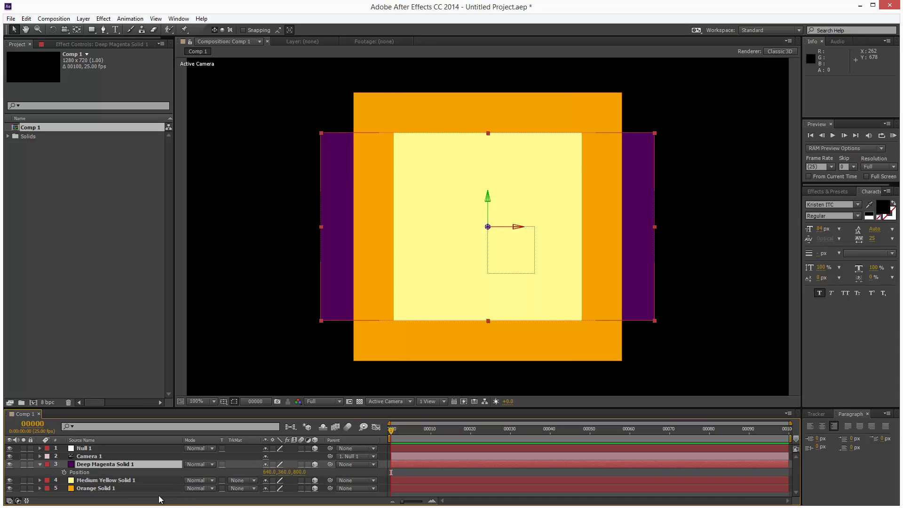
click(137, 481)
key(p)
click(137, 495)
key(p)
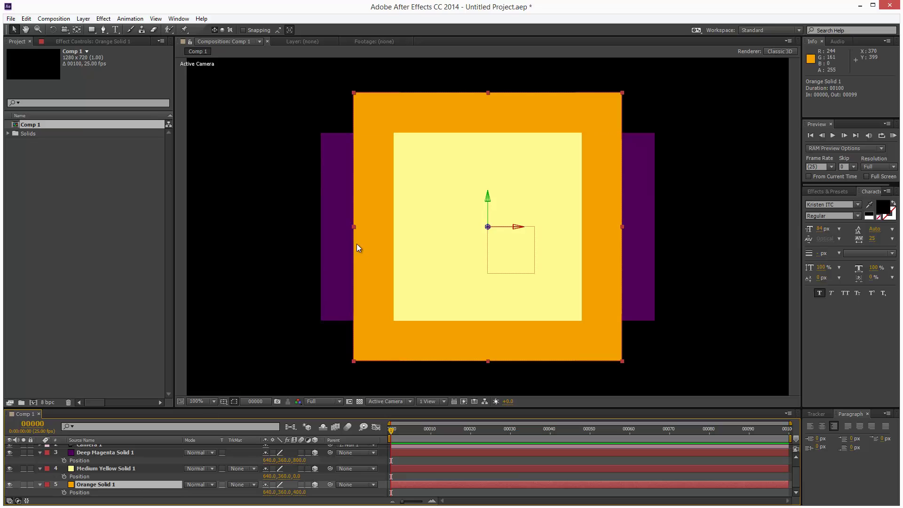
- Restack as Medium Yellow, Deep Magenta, then Orange Solid 1 last
drag(101, 468, 64, 462)
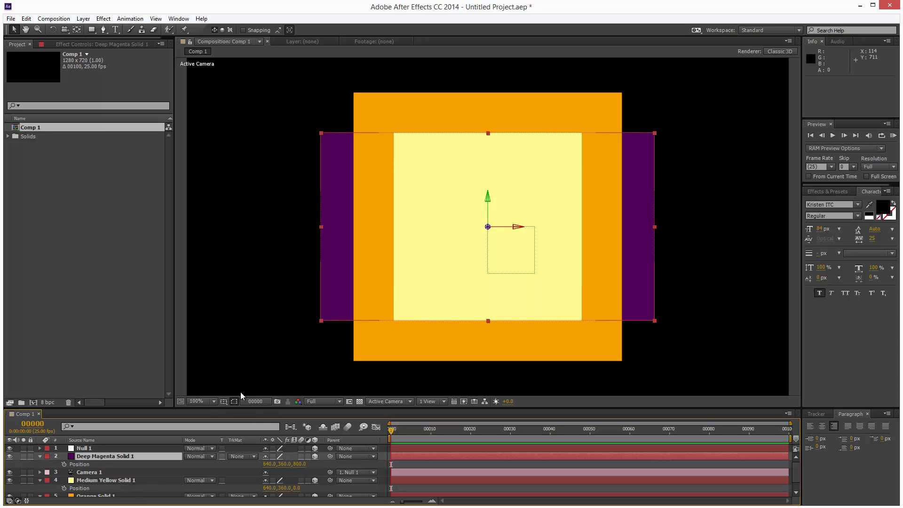
click(39, 456)
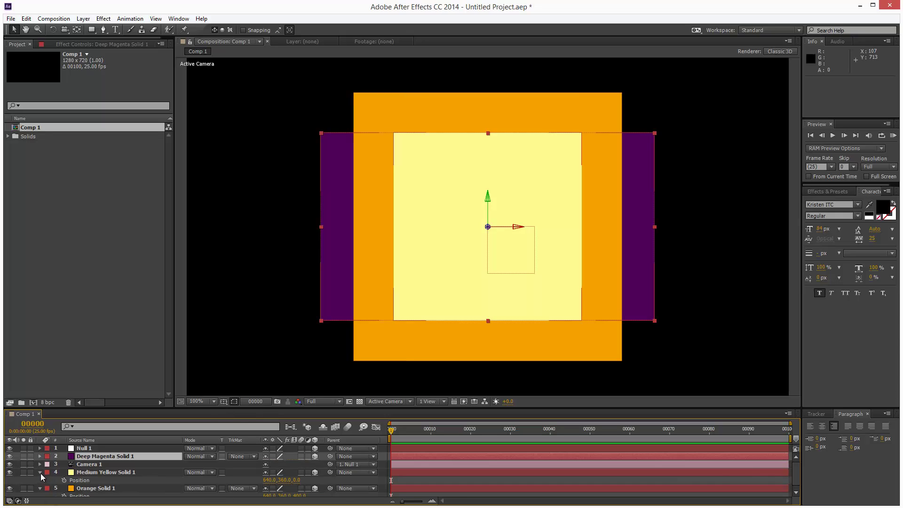
click(40, 472)
drag(101, 456, 106, 478)
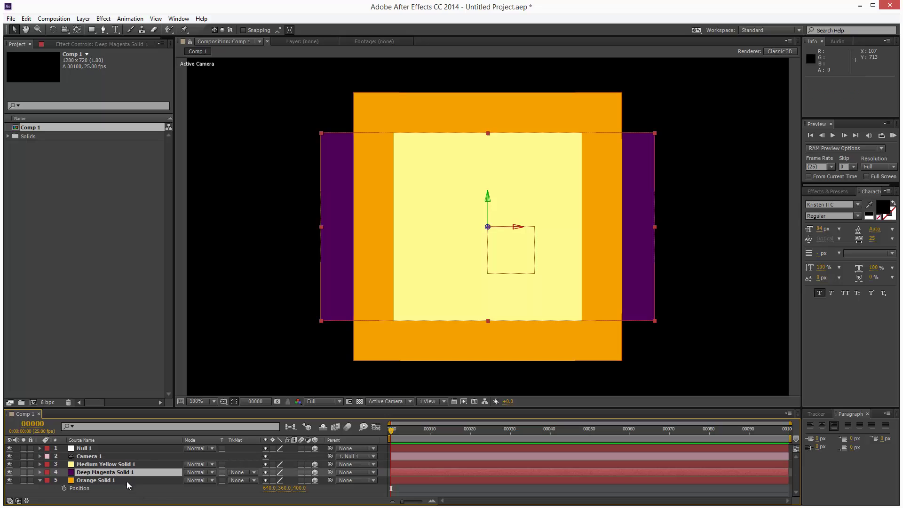
key(p)
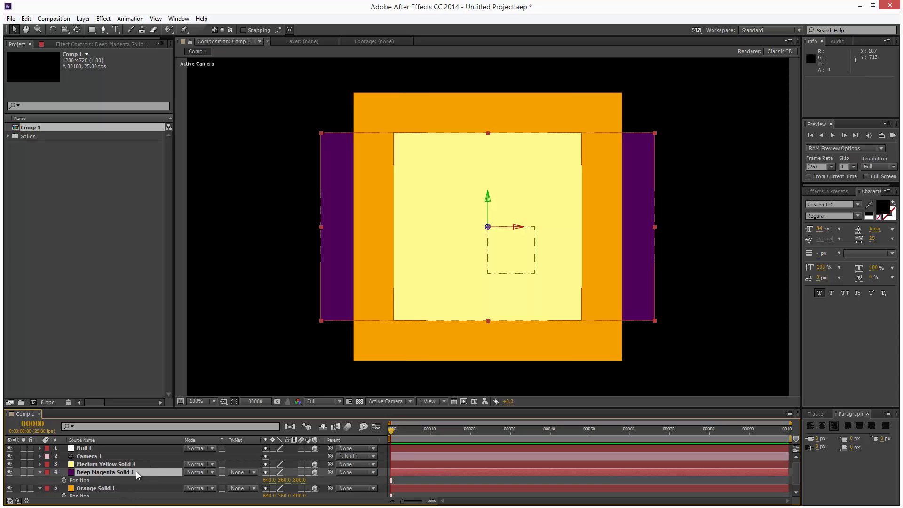
click(98, 490)
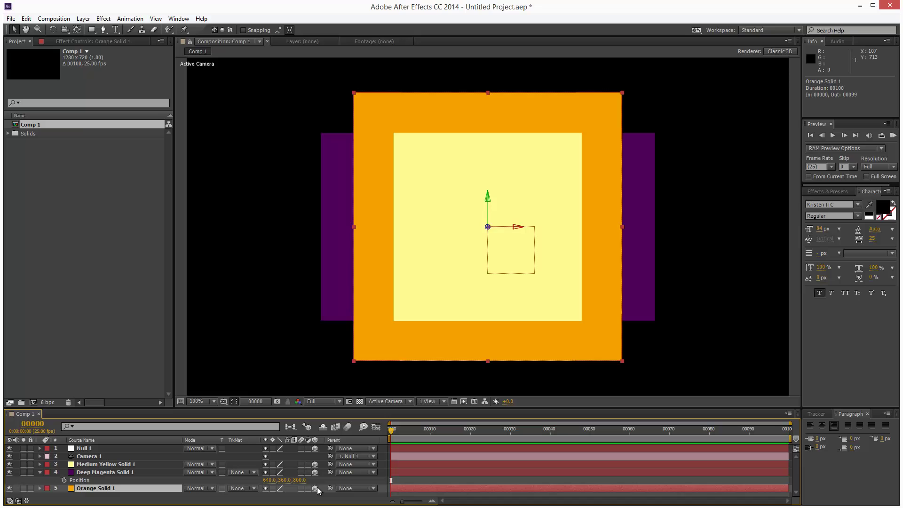
- Set Orange Solid 1's Z to 800 and restack Deep Magenta above it
key(p)
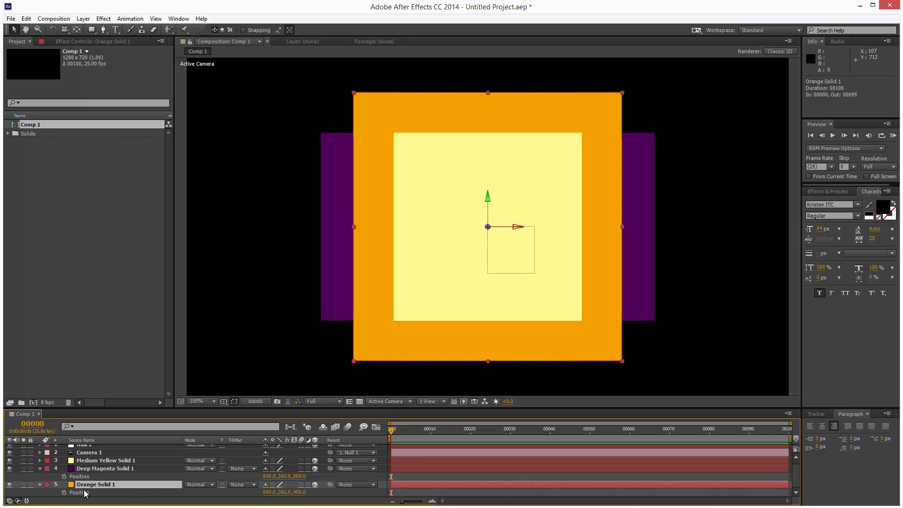
click(299, 492)
text(800)
key(Return)
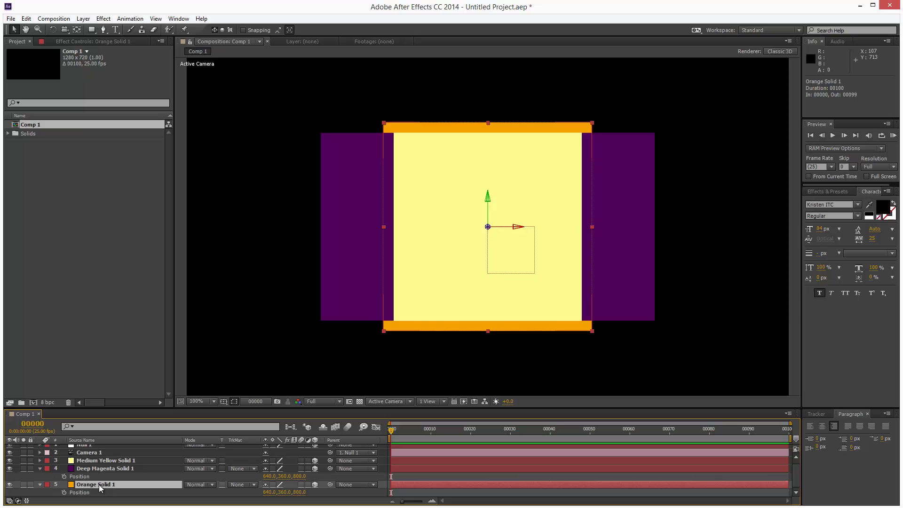
drag(100, 488, 102, 468)
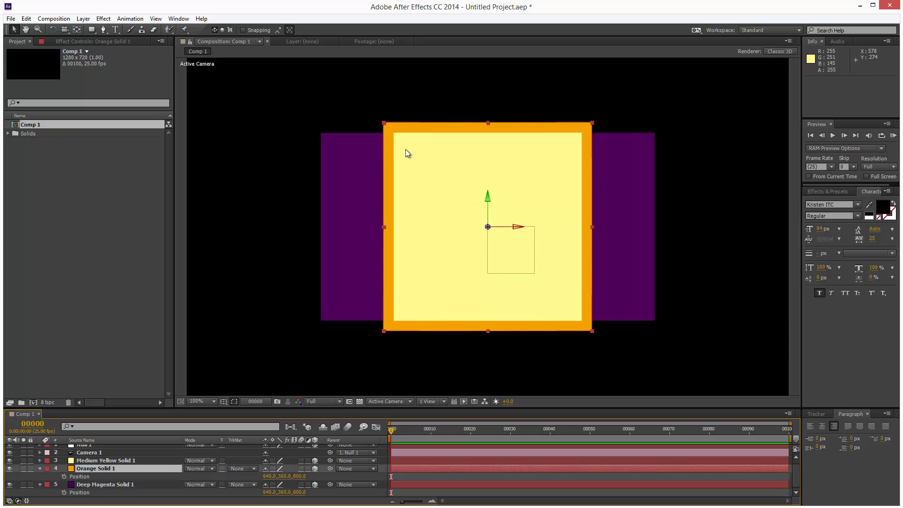
click(101, 487)
drag(101, 487, 101, 465)
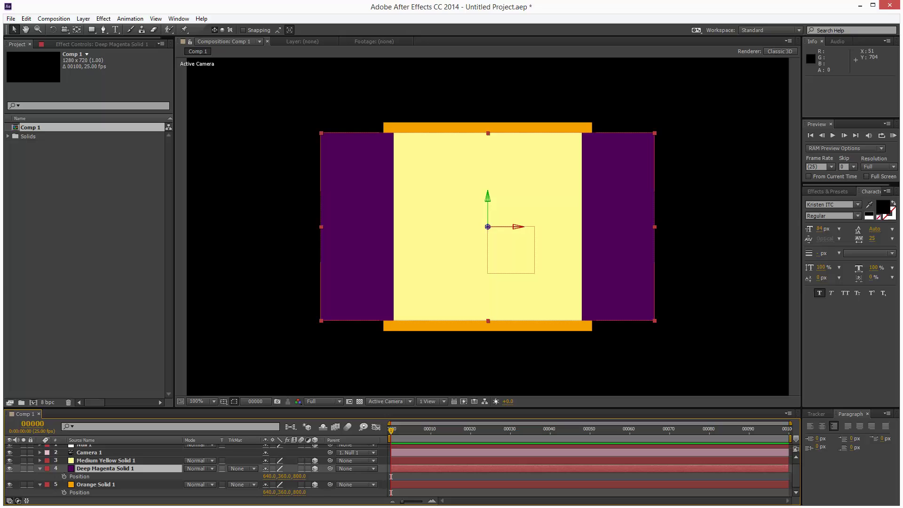
- Set Medium Yellow Solid 1's Position Z to 800
click(104, 461)
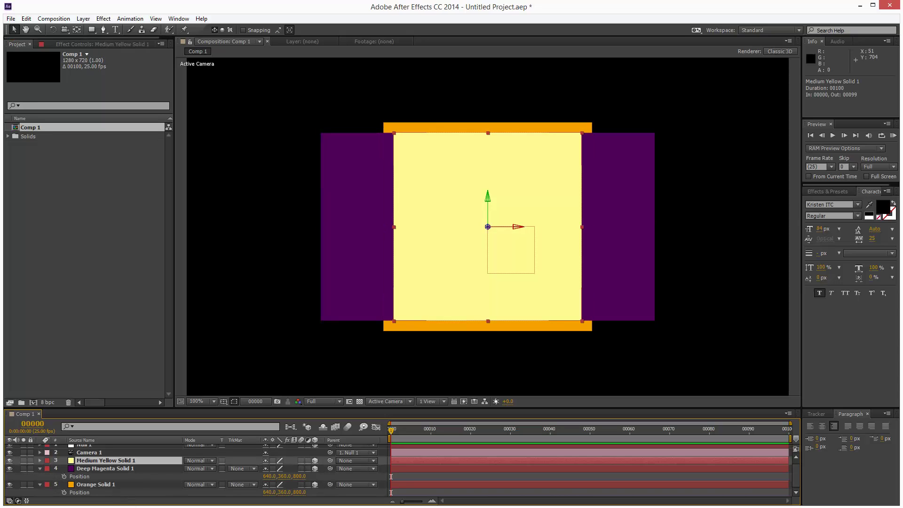
key(p)
click(297, 468)
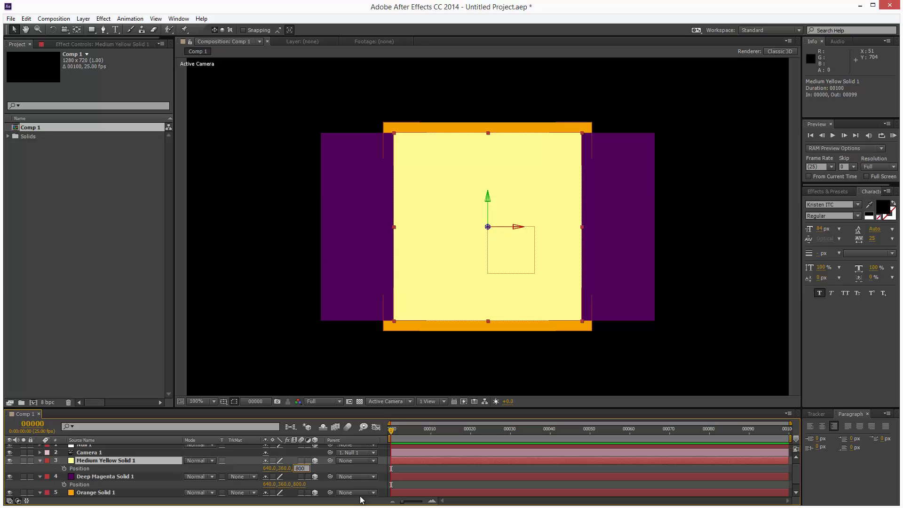
key(Return)
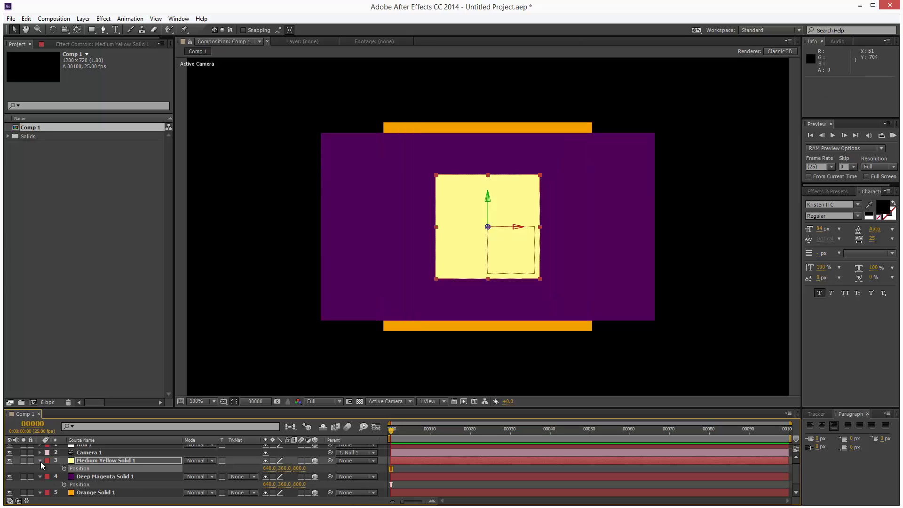
- Collapse the Position rows and move Orange Solid 1 up the layer stack
click(40, 460)
click(39, 468)
click(94, 480)
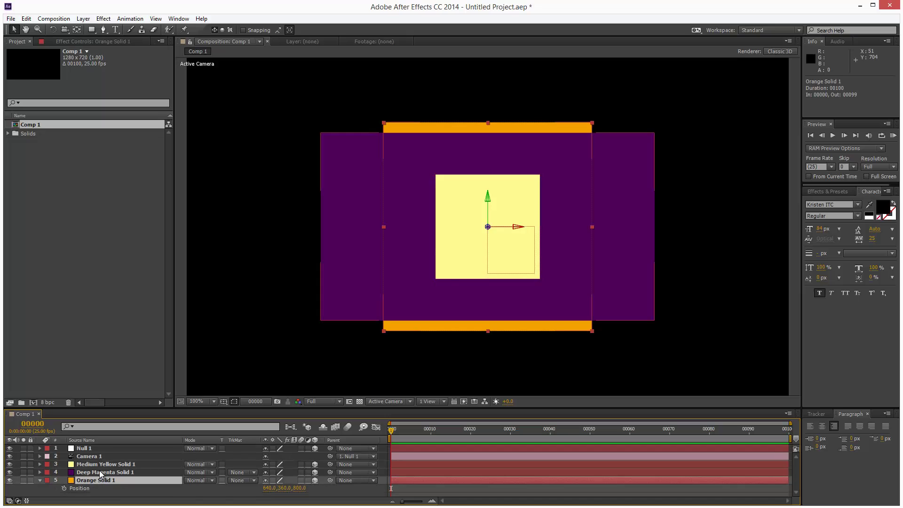
mouse_move(113, 484)
mouse_down()
mouse_move(101, 461)
mouse_move(103, 484)
mouse_move(103, 464)
mouse_move(127, 474)
mouse_up()
click(117, 480)
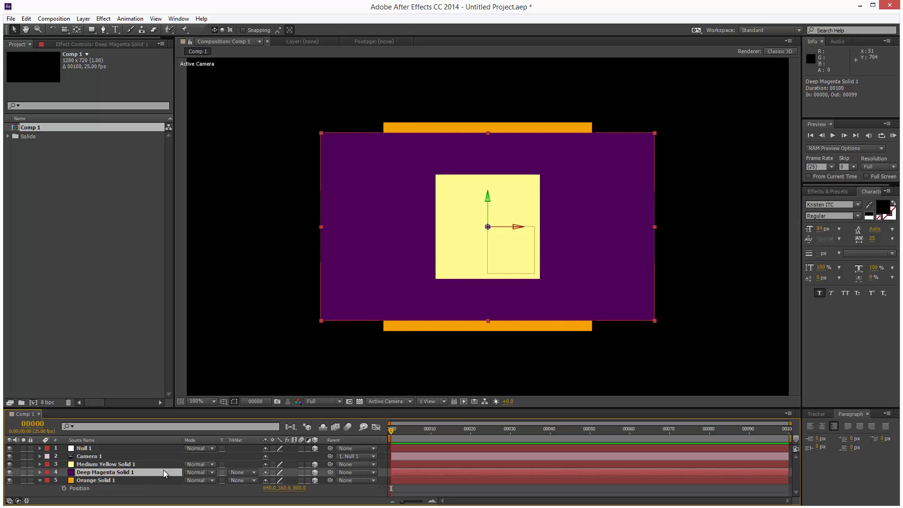
- Set Orange Solid 1's Position Z to 400
key(p)
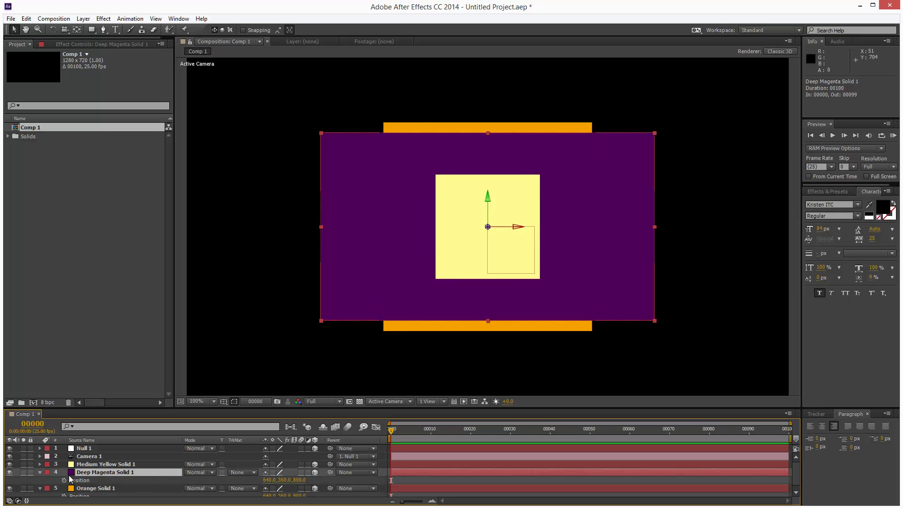
click(40, 472)
click(94, 481)
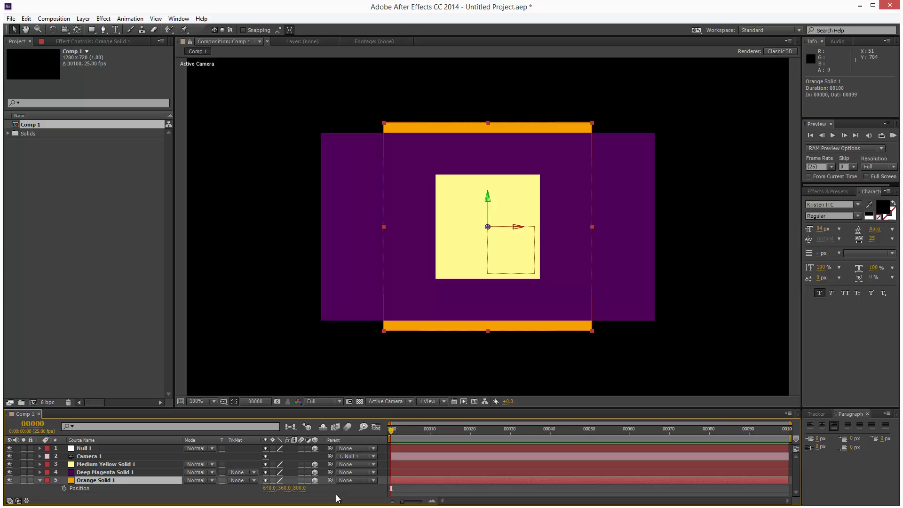
click(300, 488)
text(400)
- Change Medium Yellow Solid 1's Z position to bring it forward
click(141, 465)
key(p)
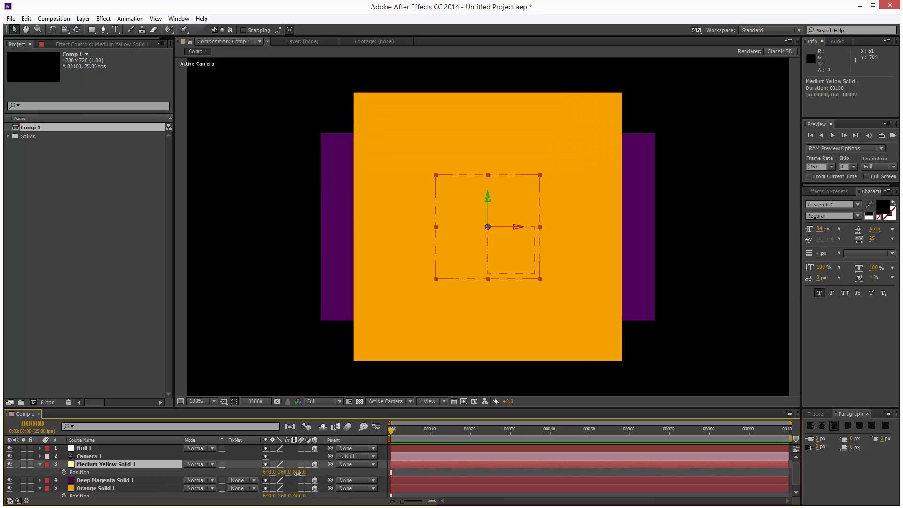
click(298, 472)
key(Return)
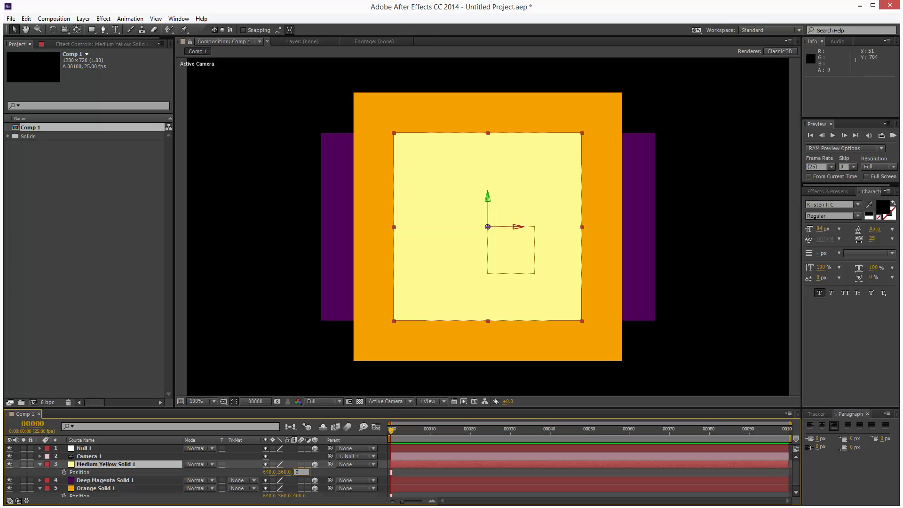
click(40, 464)
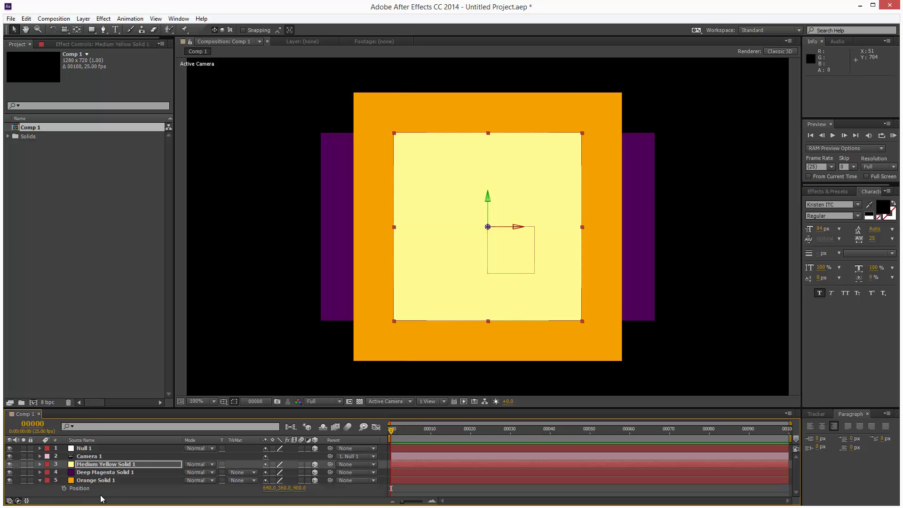
click(296, 390)
- Rotate Null 1 to 19° Y Rotation, swinging the camera, and enlarge the timeline
click(91, 450)
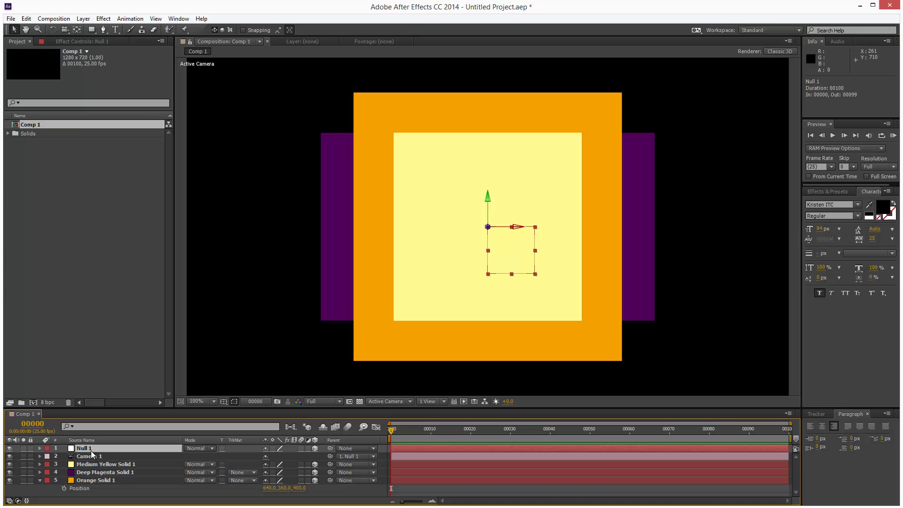
key(r)
drag(276, 472, 287, 472)
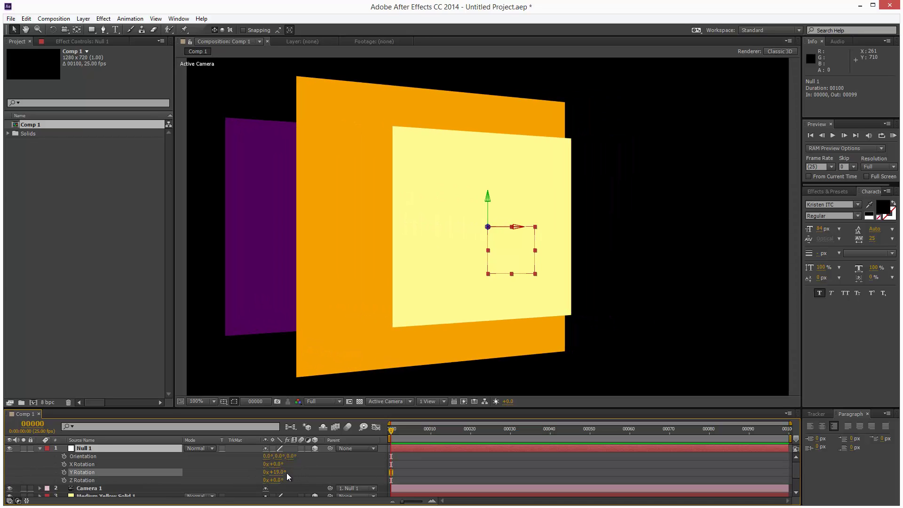
click(39, 448)
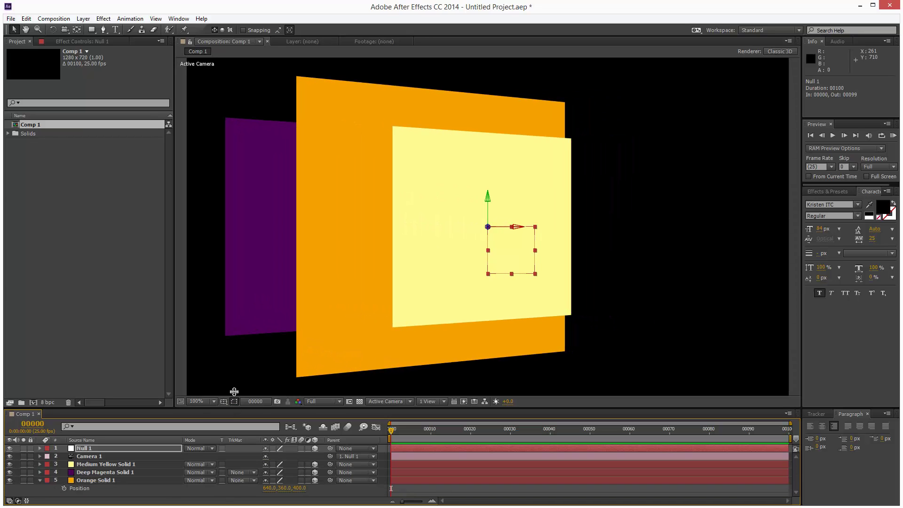
drag(234, 409, 239, 365)
click(171, 472)
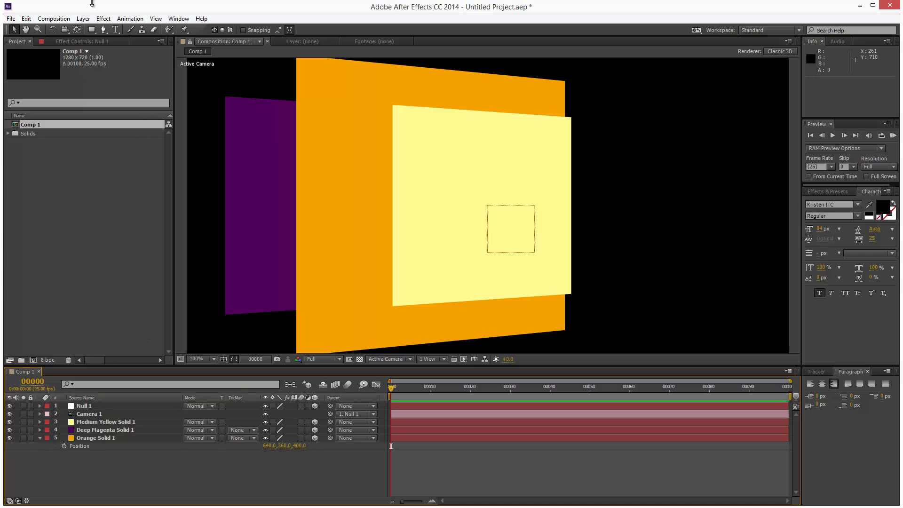
- Create a pure red 1280×720 solid, Red Solid 1, filling the comp
click(84, 18)
mouse_move(96, 30)
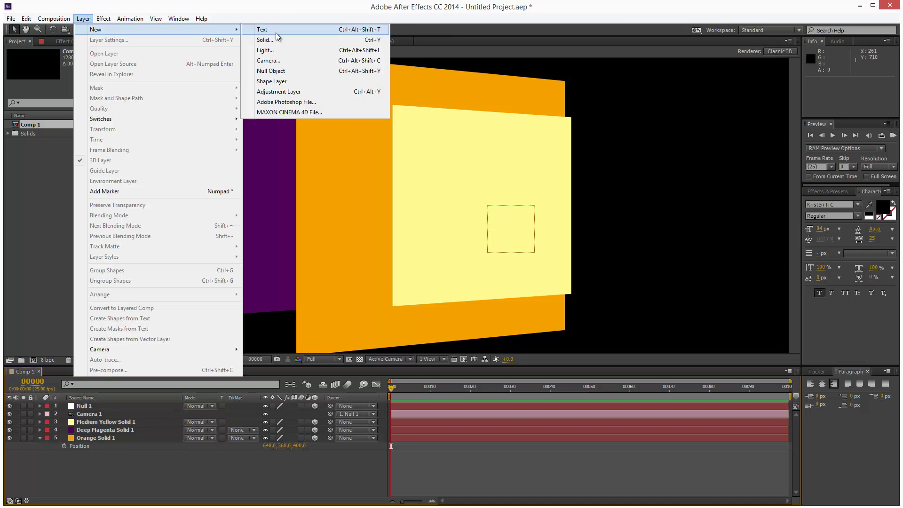
click(275, 41)
click(433, 300)
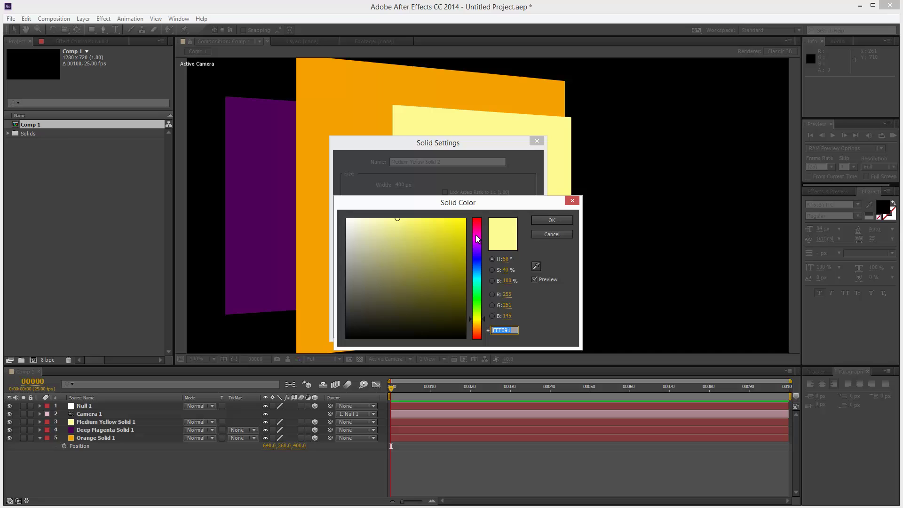
drag(478, 239, 479, 209)
click(554, 220)
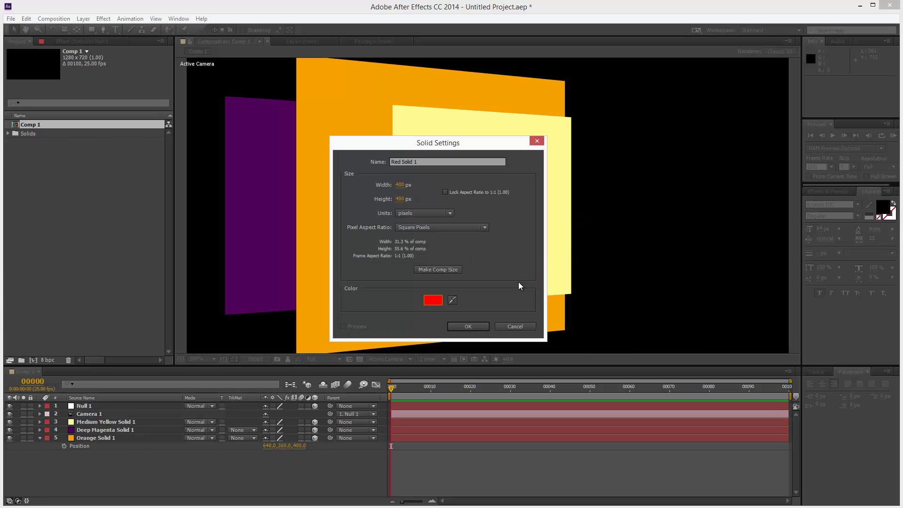
click(405, 184)
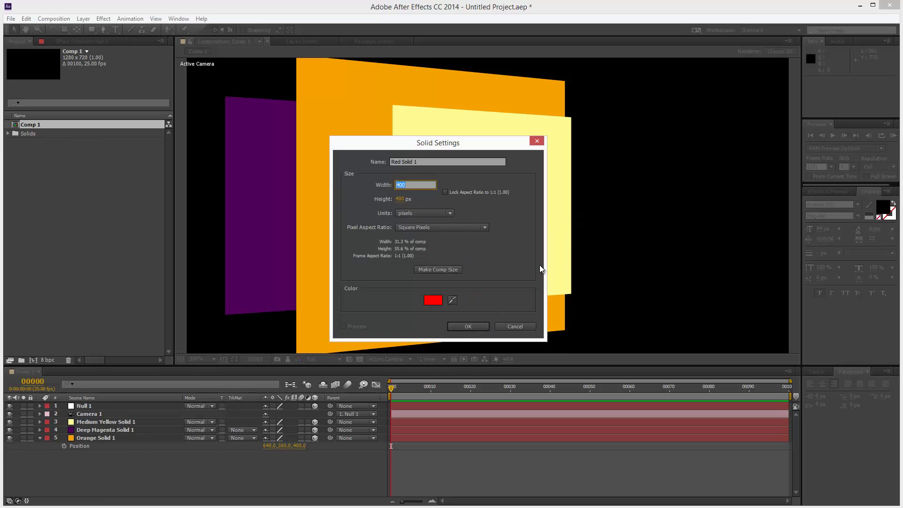
text(1280)
click(398, 199)
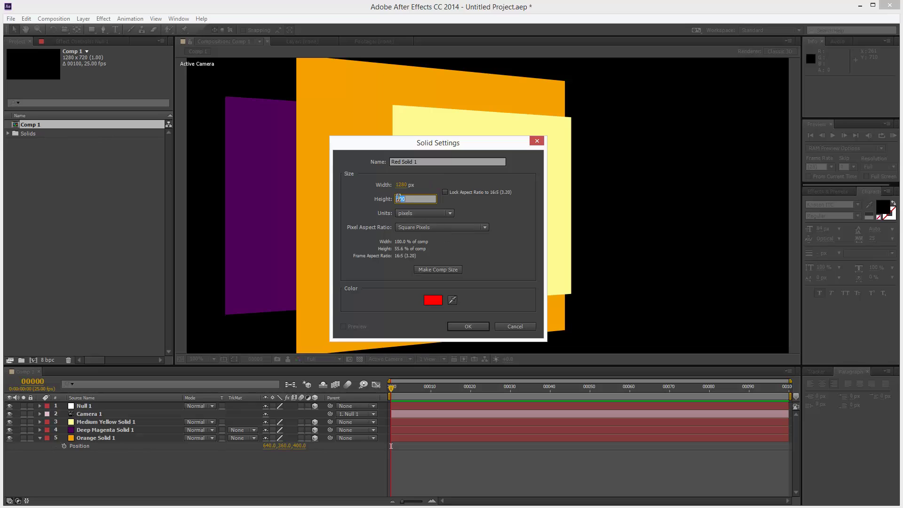
text(720)
click(470, 327)
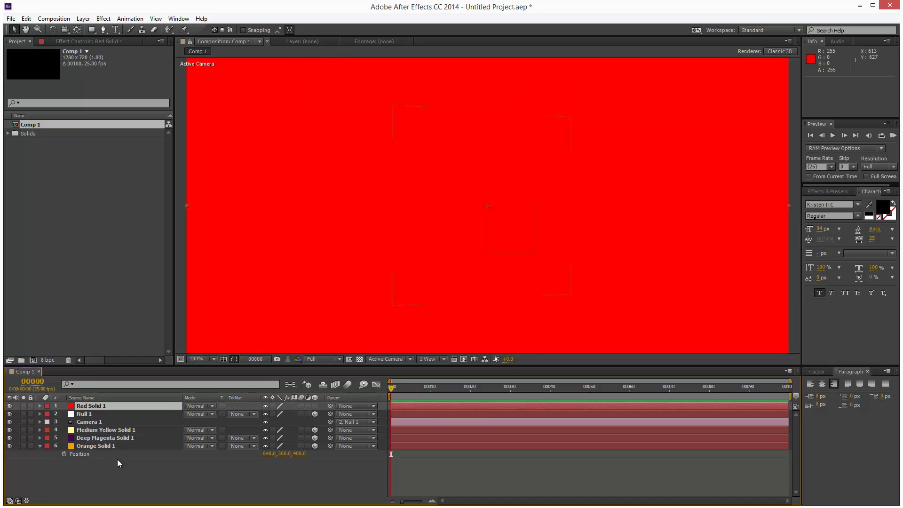
- Move Red Solid 1 below the yellow and magenta solids, undoing a misplaced Orange Solid 1 reorder
drag(106, 406, 100, 436)
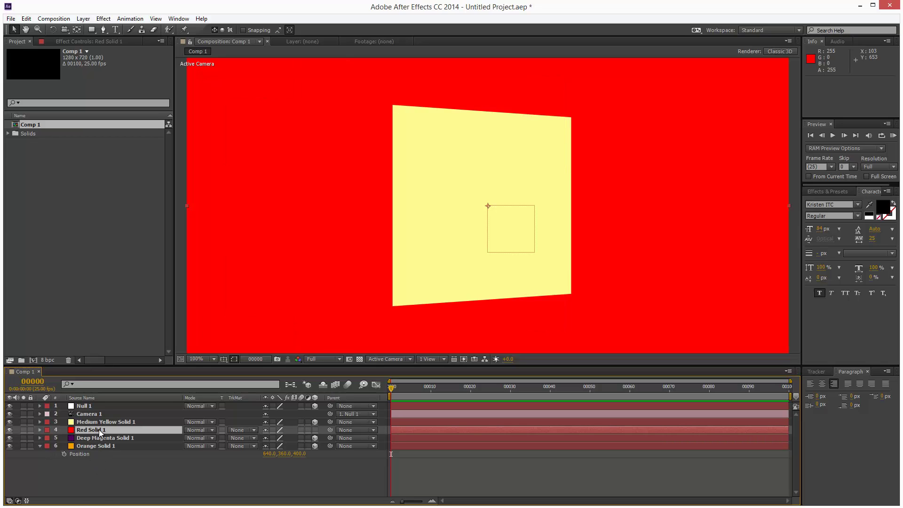
drag(100, 431, 105, 438)
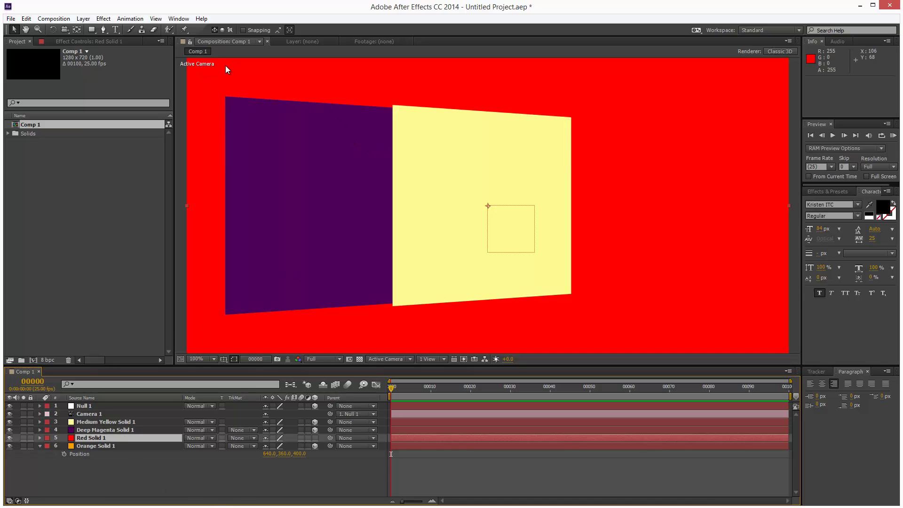
mouse_move(110, 447)
mouse_down()
mouse_move(100, 446)
mouse_move(104, 430)
mouse_move(99, 442)
mouse_up()
click(106, 448)
click(92, 454)
key(ctrl+z)
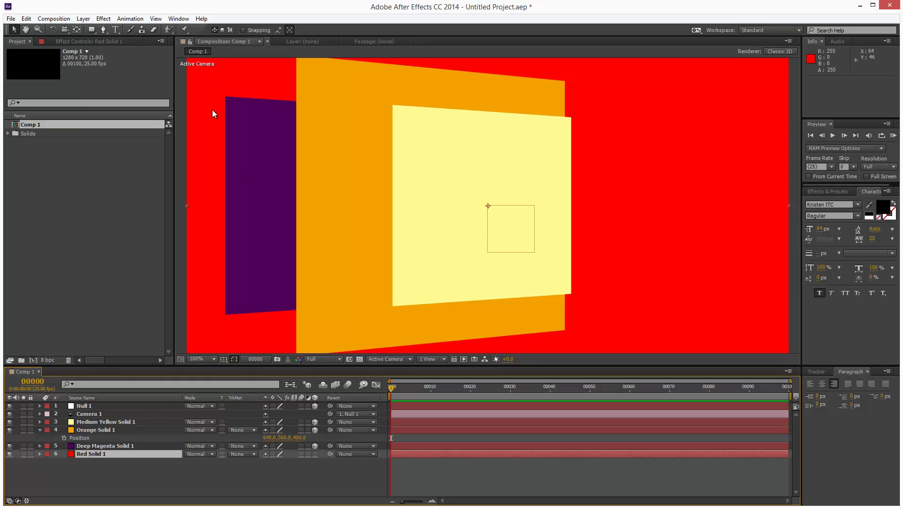
- Move Deep Magenta Solid 1 above Orange Solid 1, then put Red Solid 1 just above magenta as layer 5
click(117, 446)
click(117, 430)
click(119, 422)
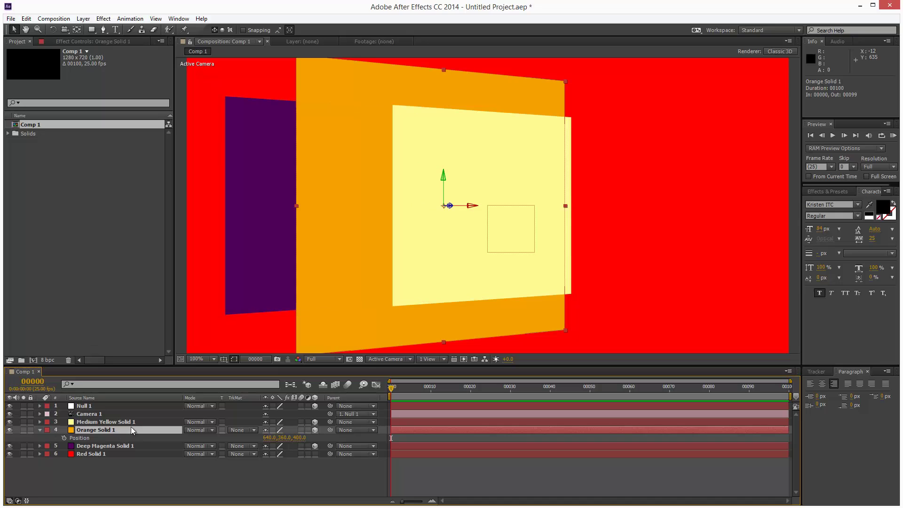
drag(117, 446, 113, 427)
click(113, 438)
click(108, 454)
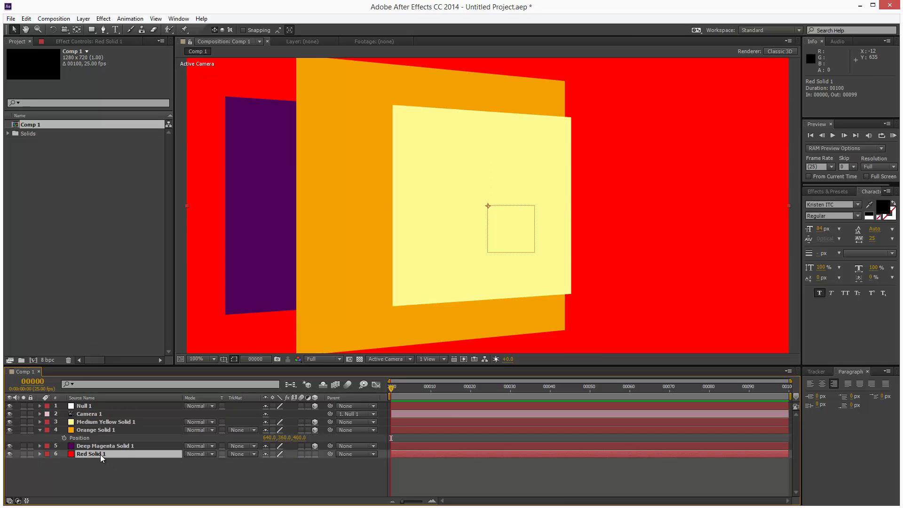
mouse_move(103, 455)
mouse_down()
mouse_move(111, 426)
mouse_move(114, 446)
mouse_up()
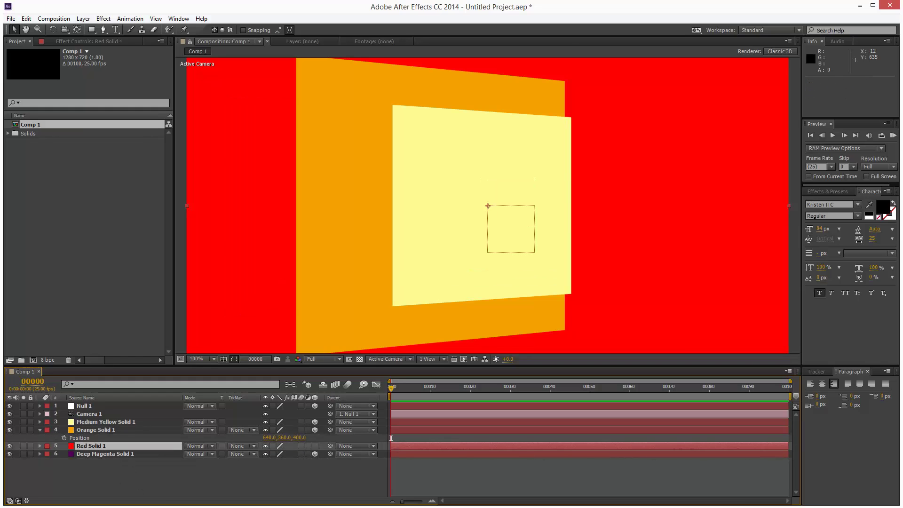